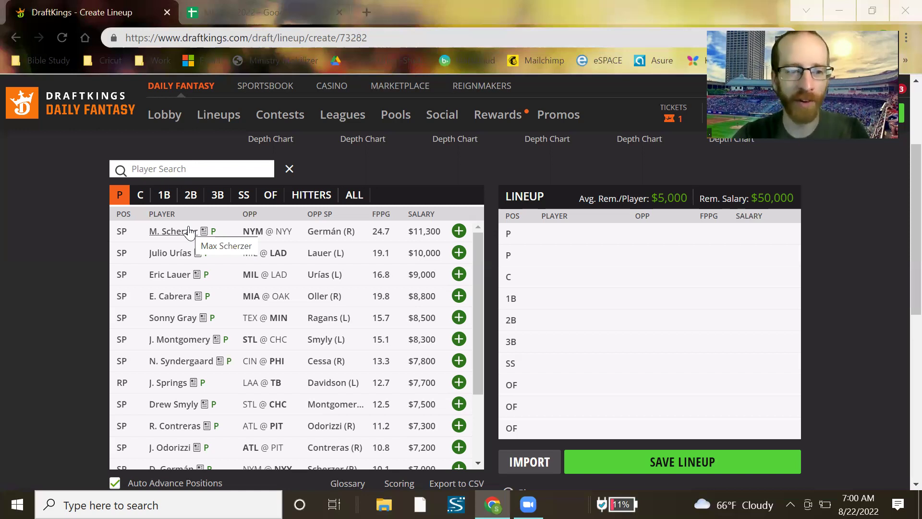
Select Scherzer in the High tier of the MLB FSI 2022 sheet, and check Julio Urías's game log on DraftKings
left_click(206, 7)
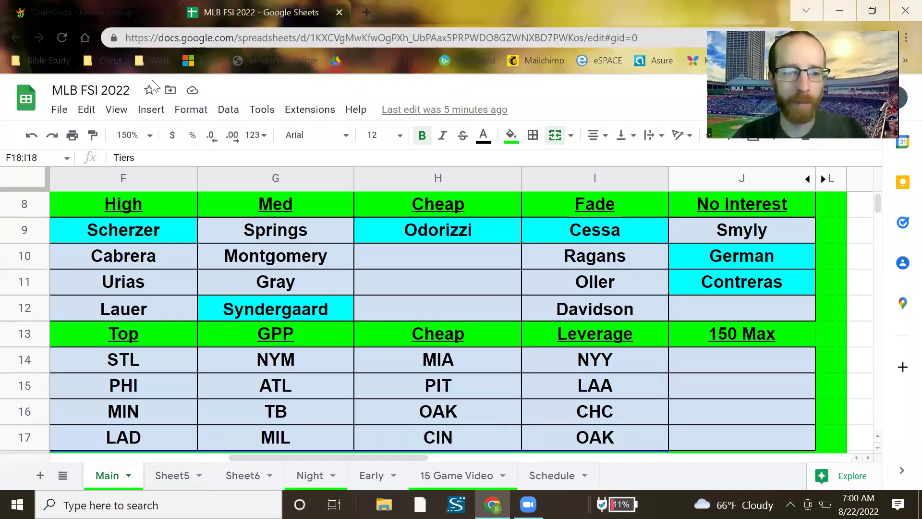
left_click(168, 240)
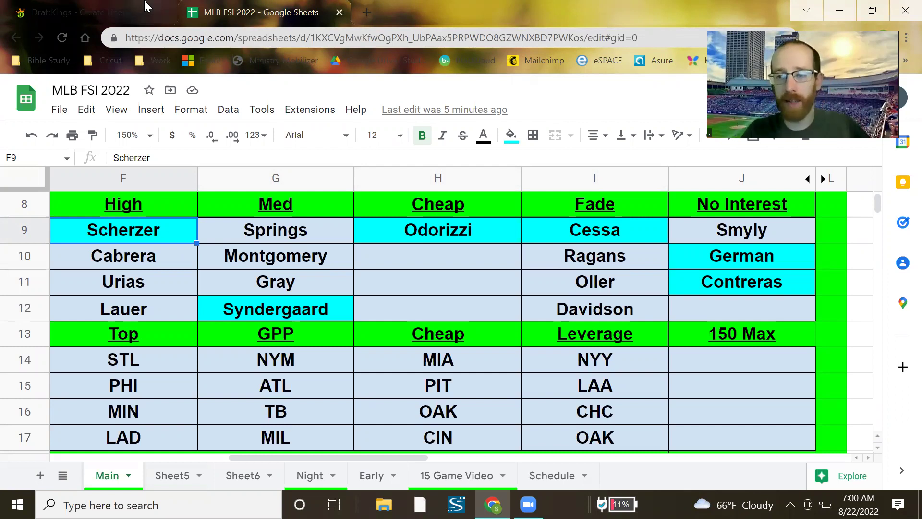
mouse_move(146, 6)
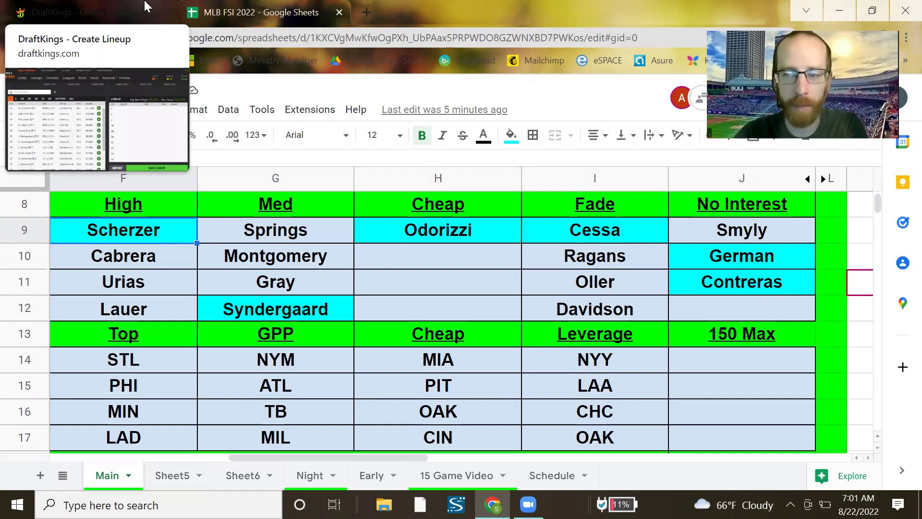
left_click(146, 6)
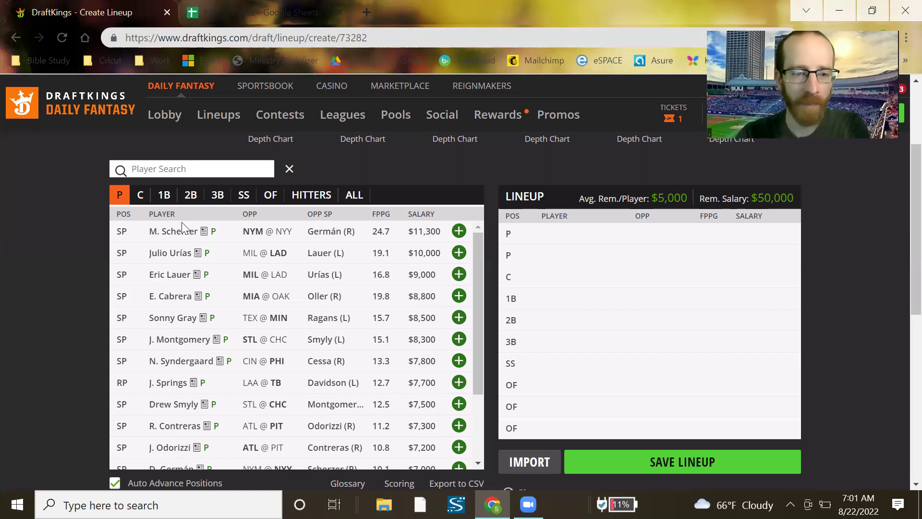
left_click(177, 253)
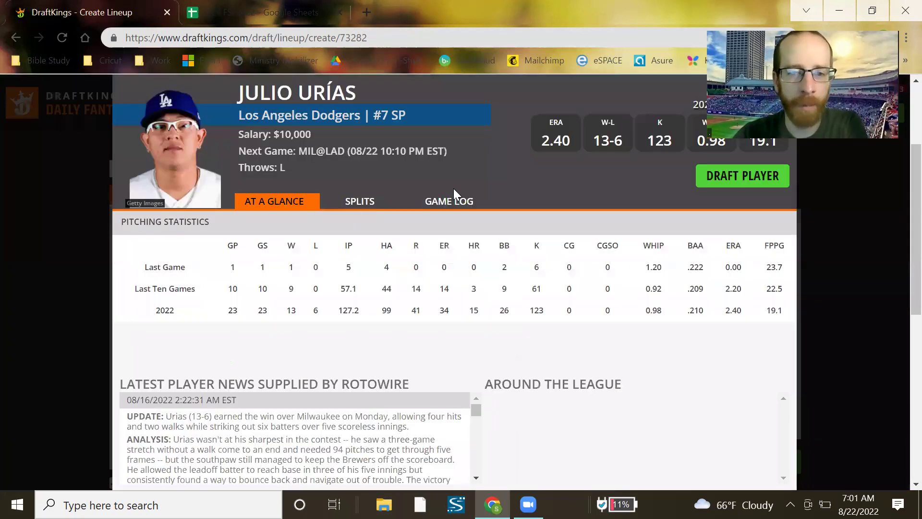
left_click_drag(454, 205, 453, 210)
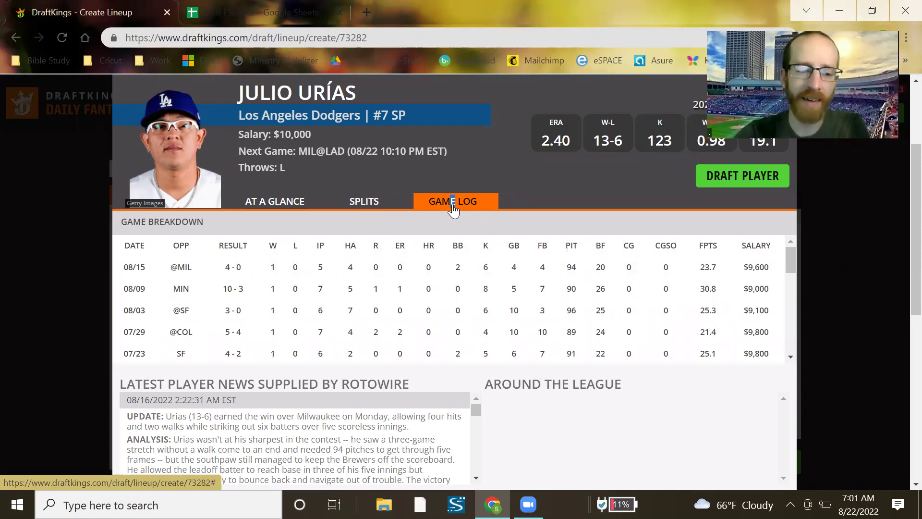
key("Escape")
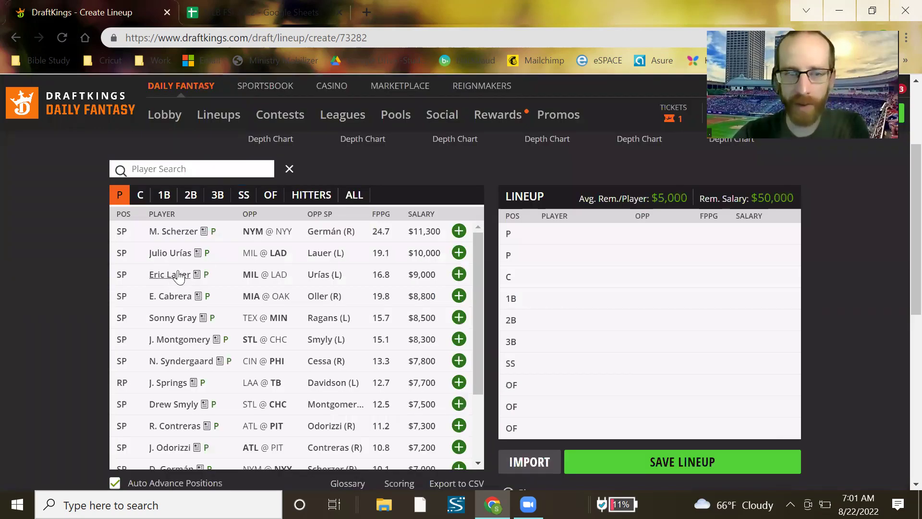
Select Cabrera in the sheet's High tier, and examine Edward Cabrera's game log on DraftKings
left_click(254, 10)
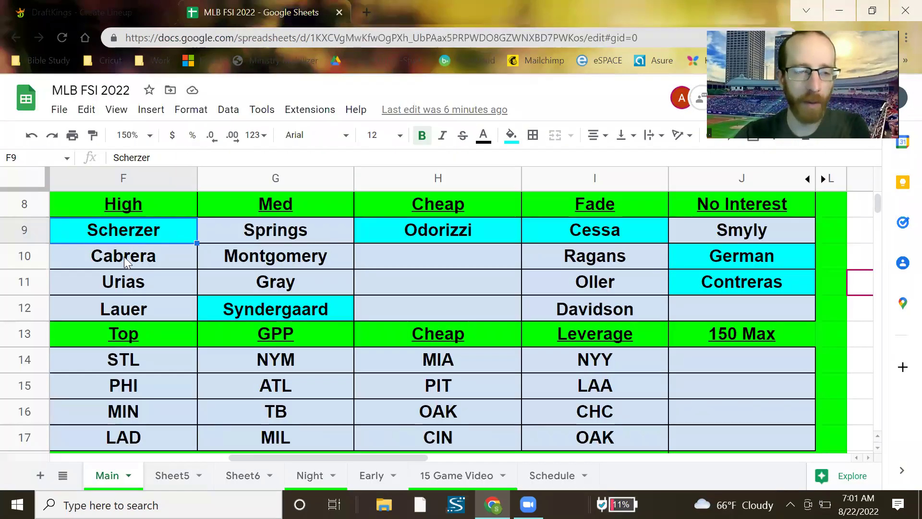
left_click(124, 257)
key("ctrl+Tab")
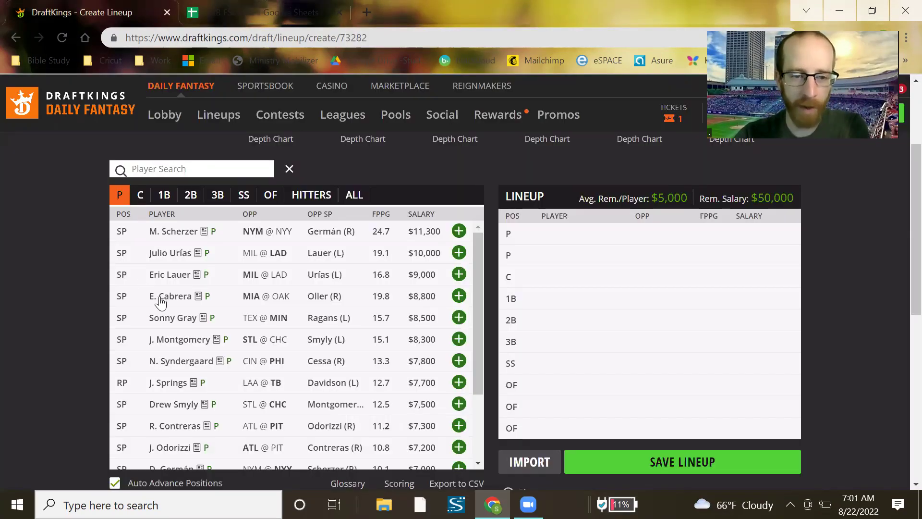
left_click(174, 295)
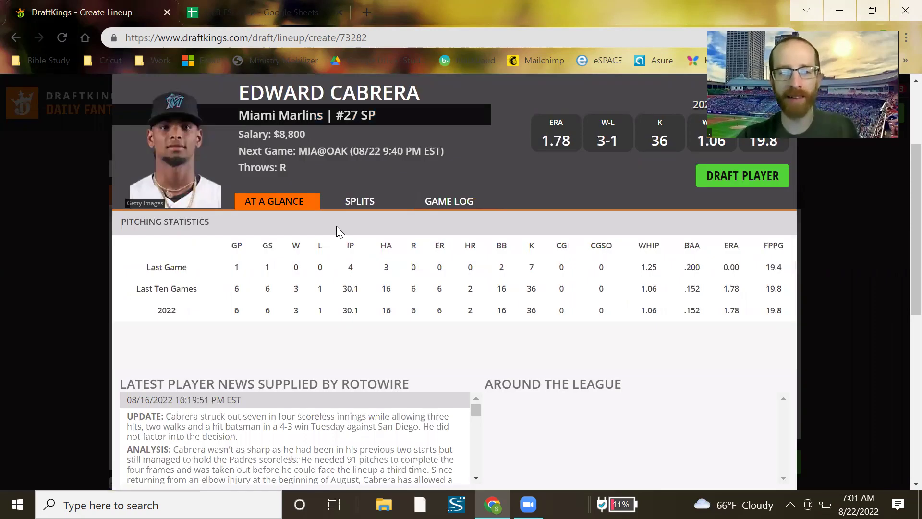
left_click(478, 204)
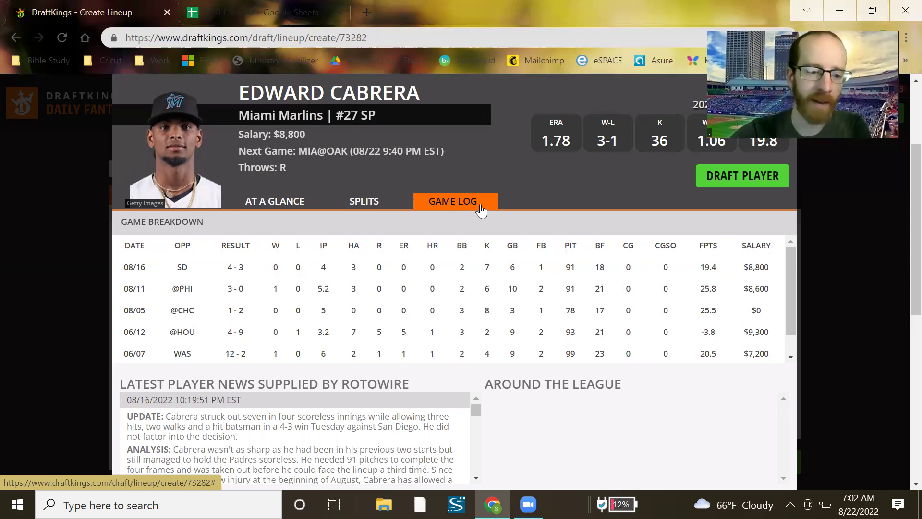
Select Springs and Syndergaard in the sheet's Med tier, comparing Syndergaard with the DraftKings pitcher list
left_click(250, 6)
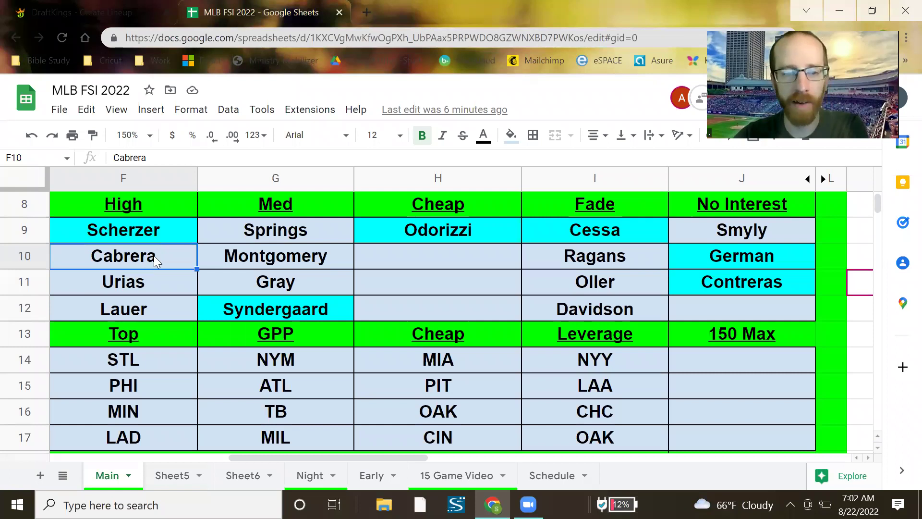
left_click(291, 232)
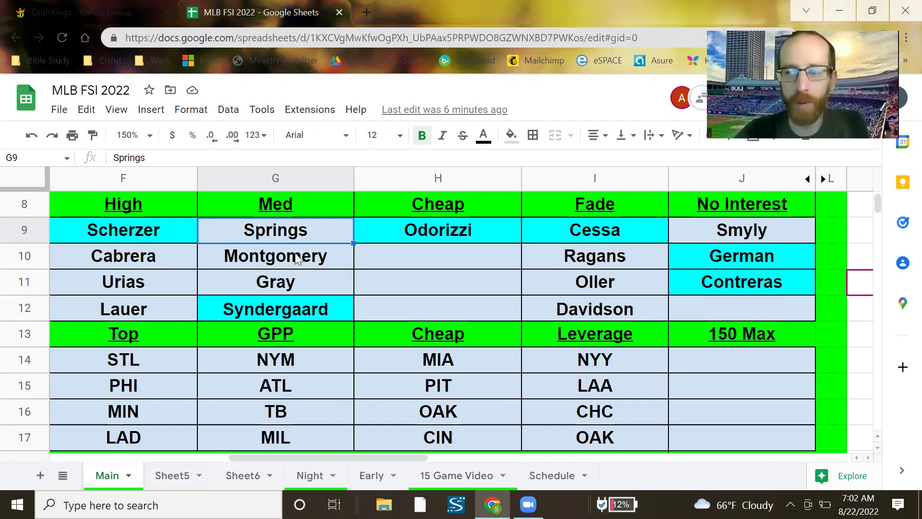
left_click(256, 304)
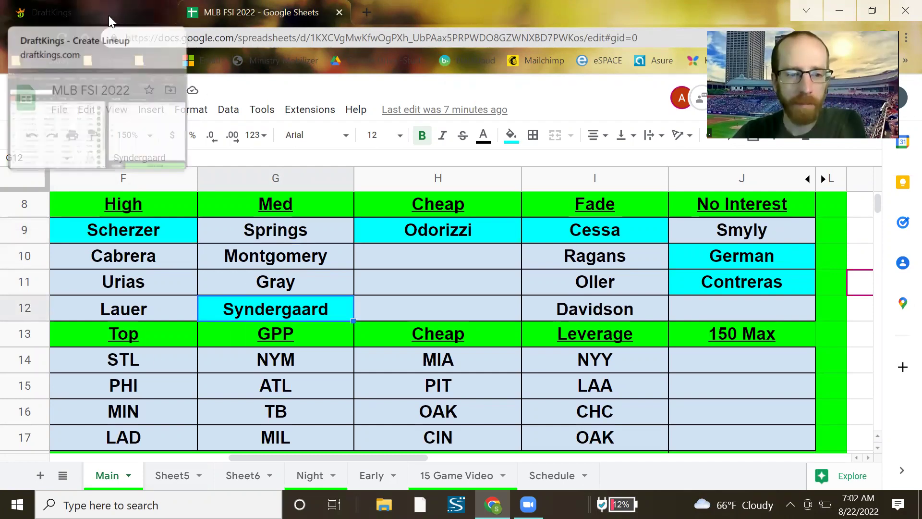
key("ctrl+1")
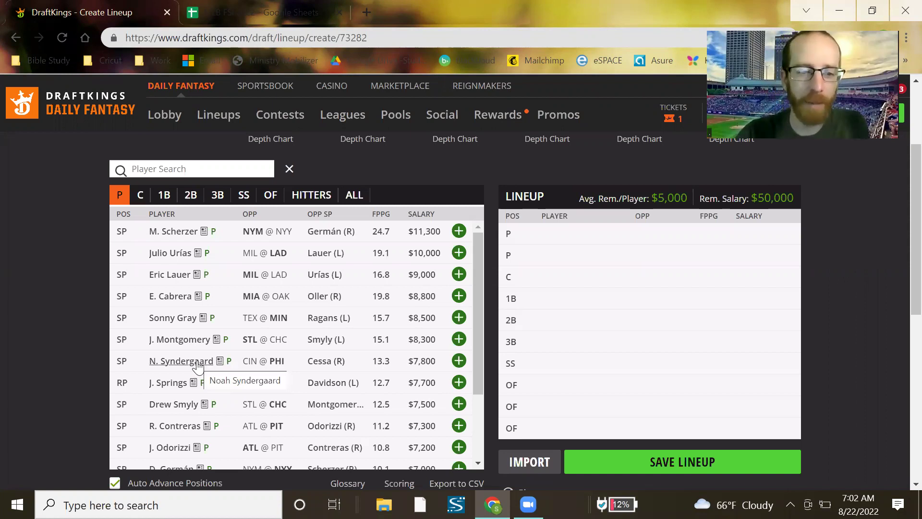
left_click(235, 7)
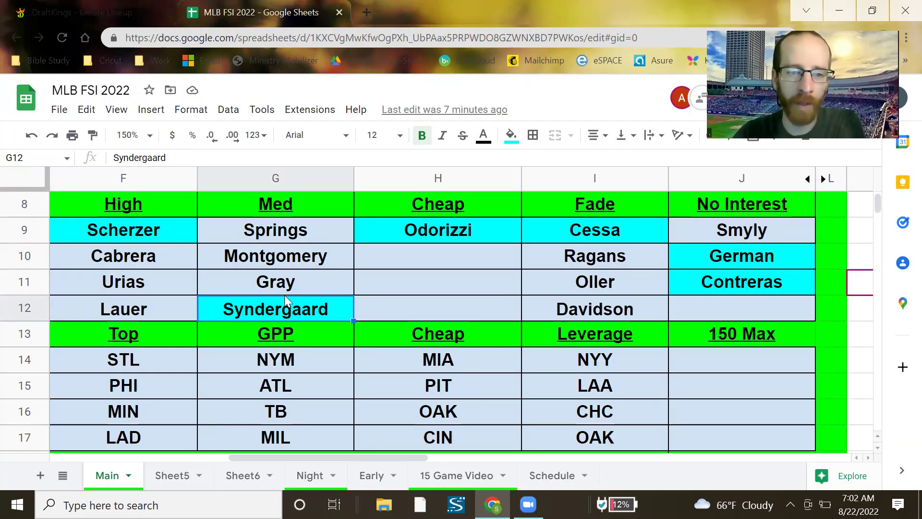
Review Jeffrey Springs's game log on DraftKings and close his player card
key("ctrl+Tab")
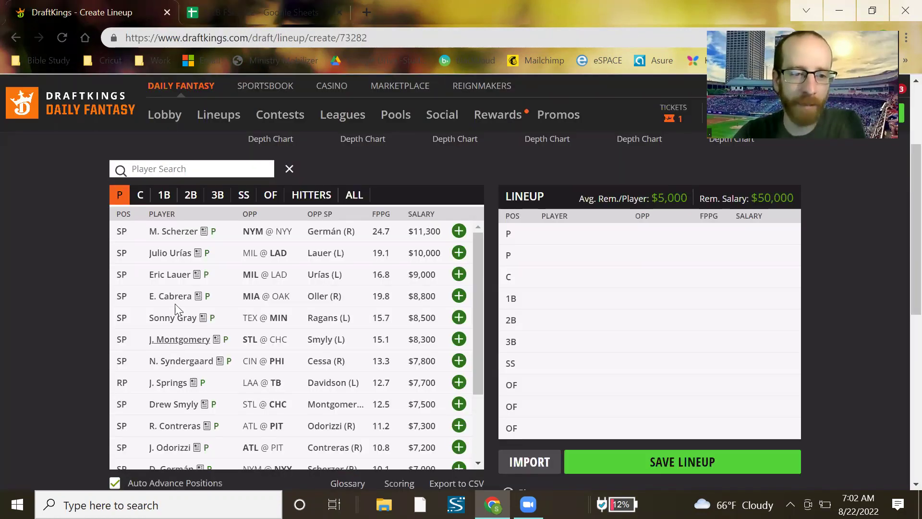
left_click(168, 383)
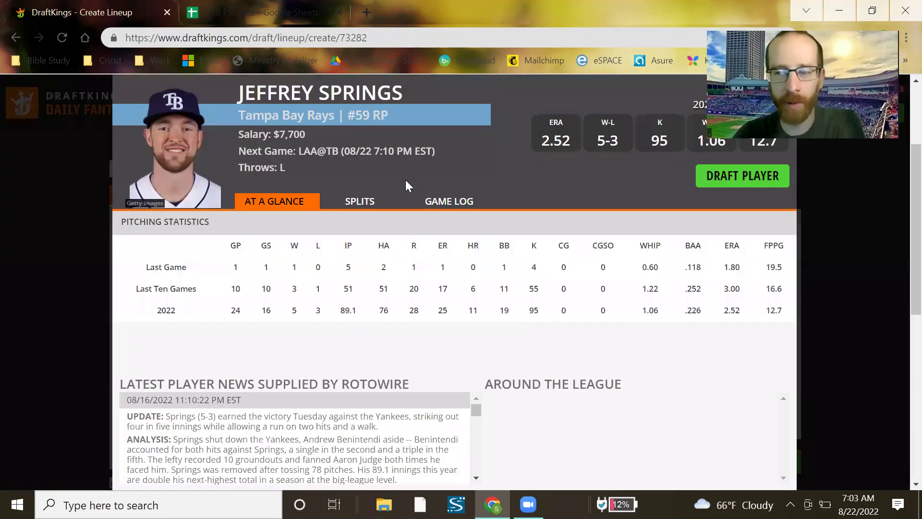
left_click(423, 205)
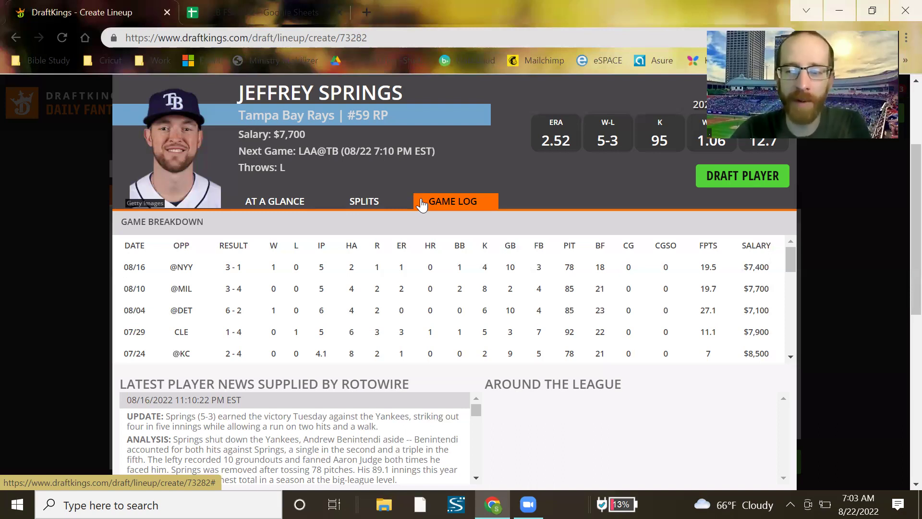
key("Escape")
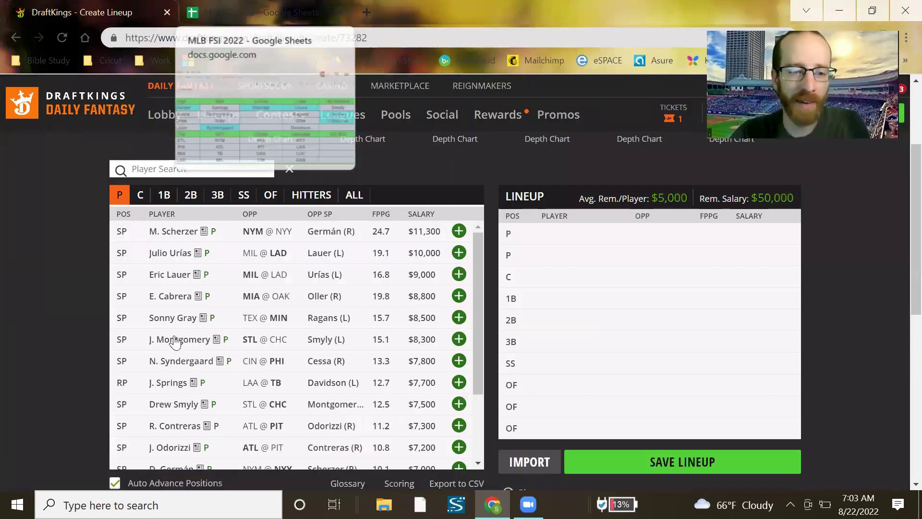
Review J. Montgomery's game log and close his player card
left_click(459, 274)
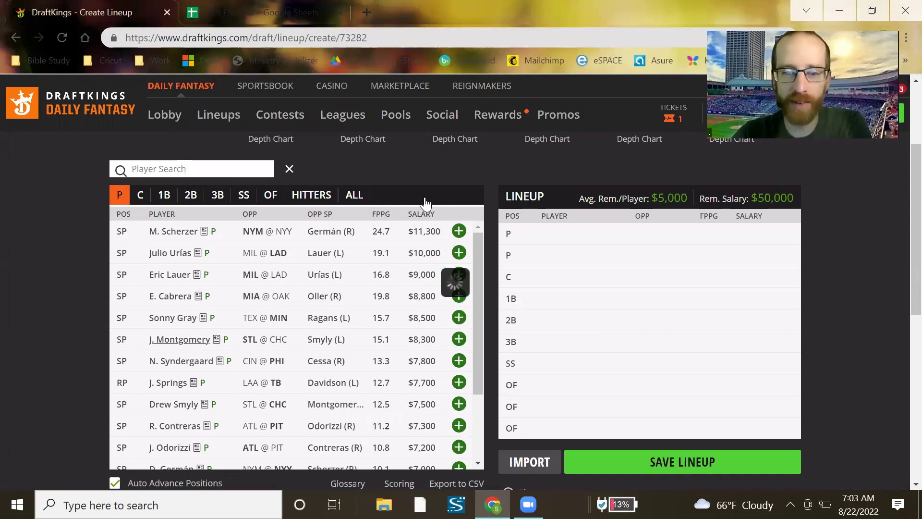
left_click(430, 207)
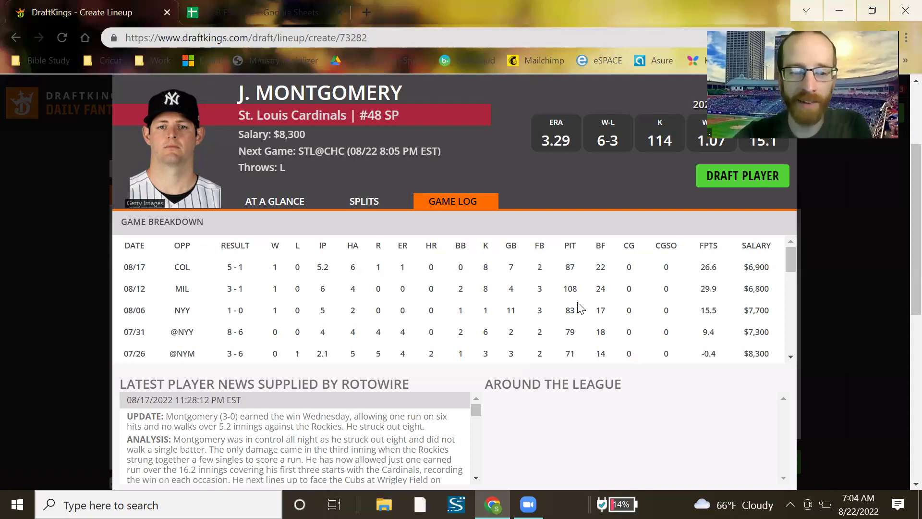
key("Escape")
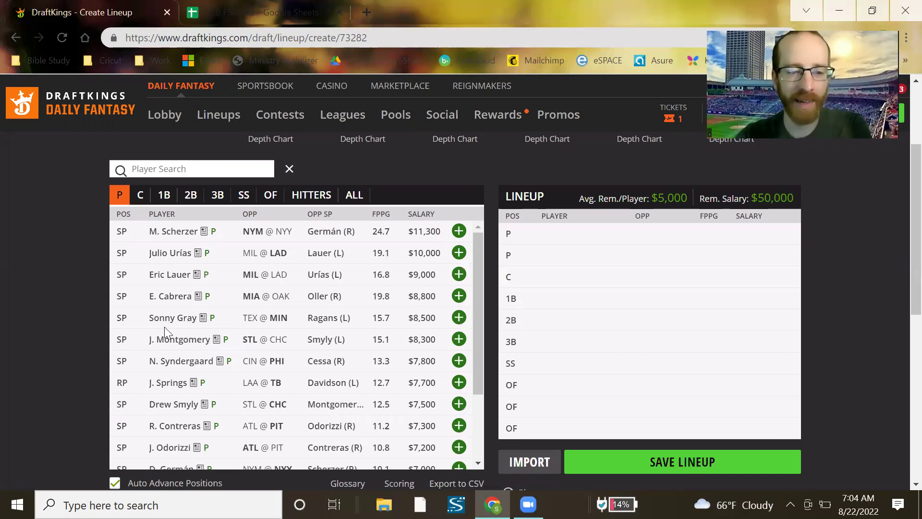
Select Odorizzi in the sheet's Cheap pitcher tier, and look over the lowest-salary pitchers on DraftKings
key("ctrl+Tab")
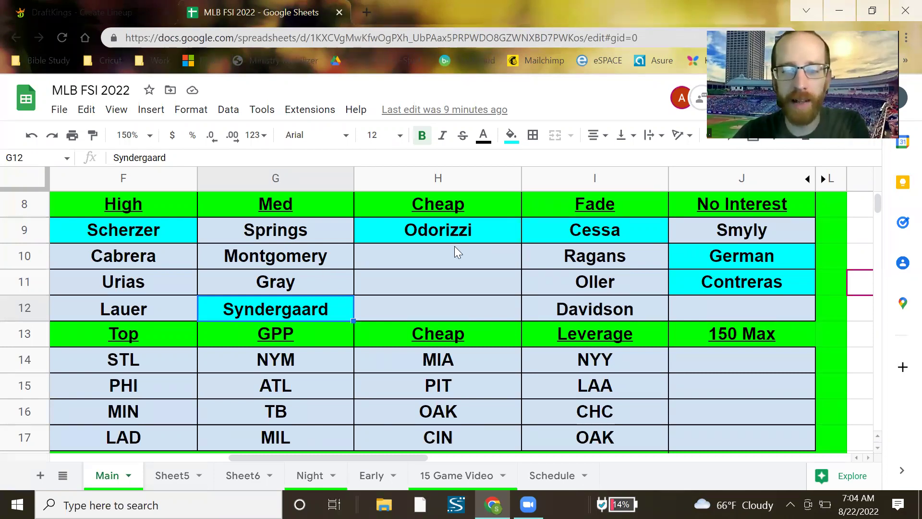
left_click(469, 231)
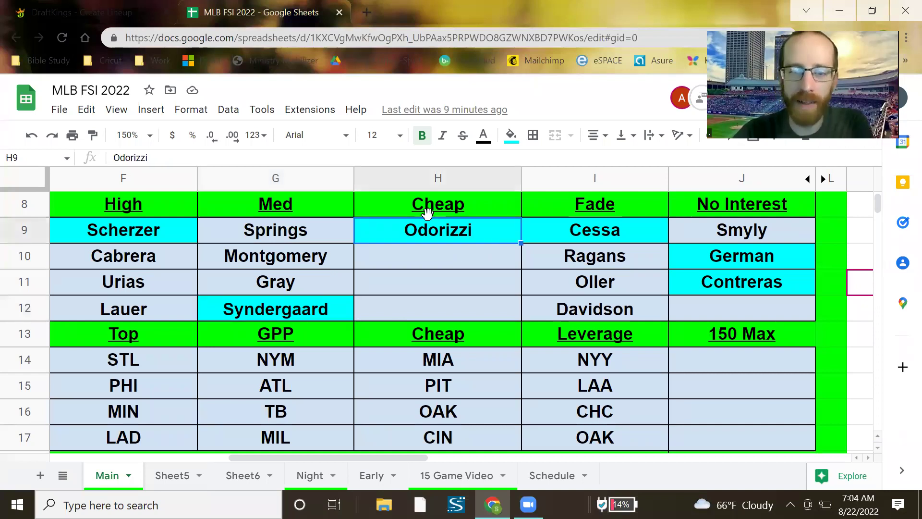
left_click(154, 5)
scroll(187, 362, "down", 2)
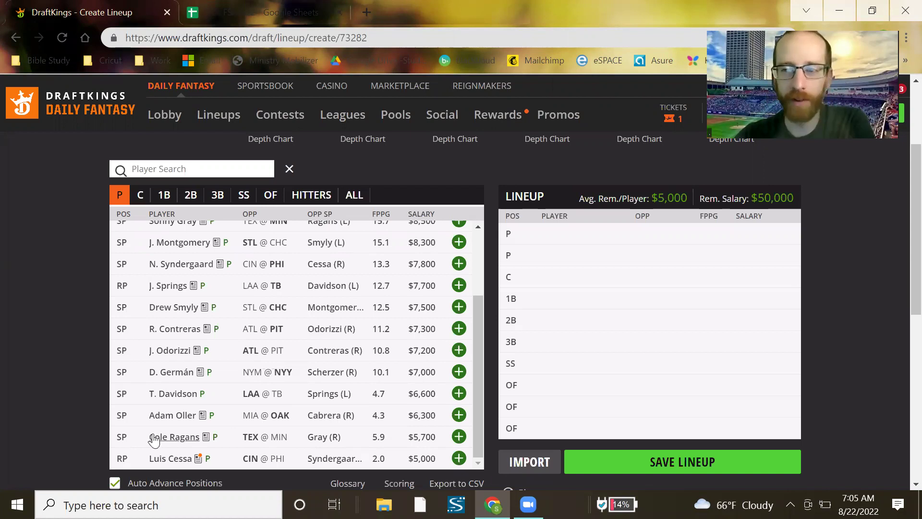
Select STL in the sheet's Top team column, and filter the DraftKings player pool to STL hitters
left_click(265, 7)
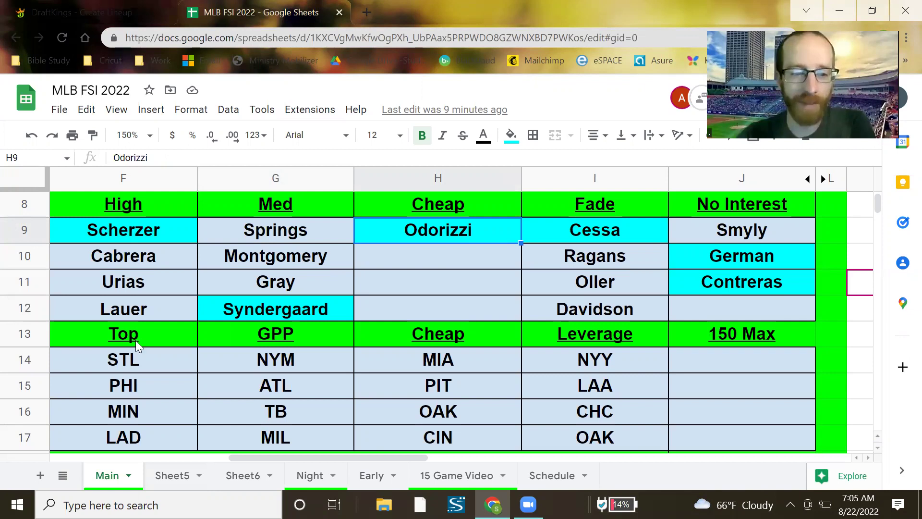
left_click(124, 359)
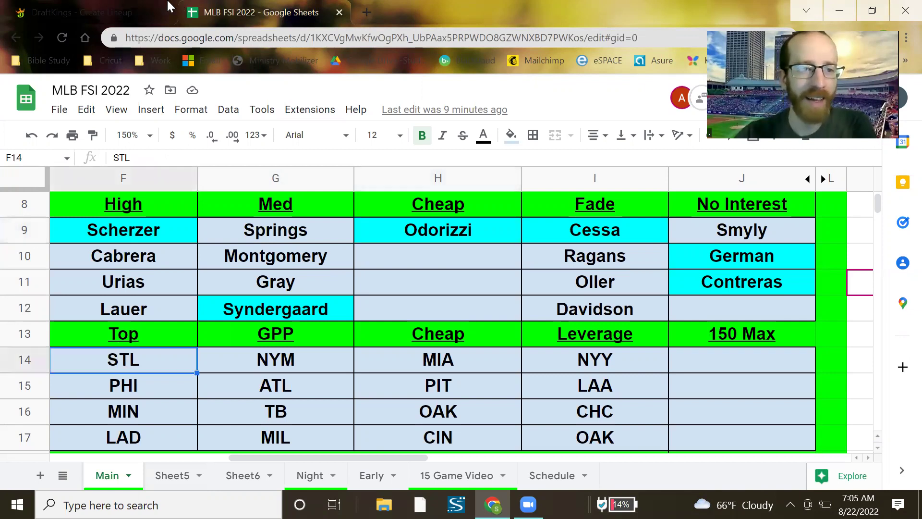
key("ctrl+Tab")
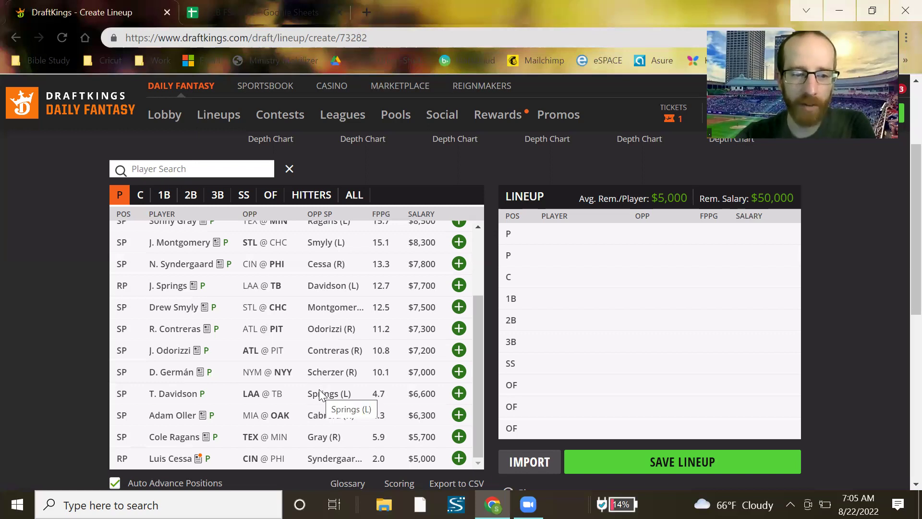
scroll(337, 399, "up", 2)
scroll(541, 339, "up", 1)
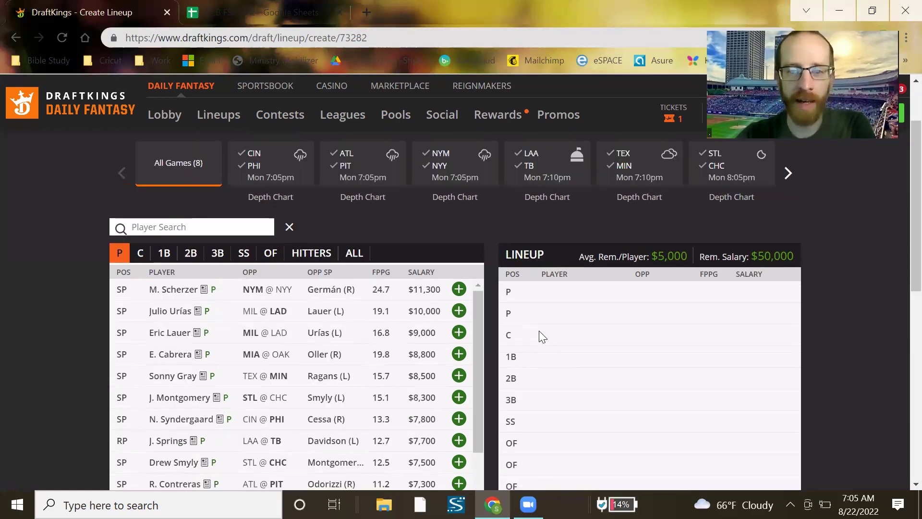
left_click(718, 154)
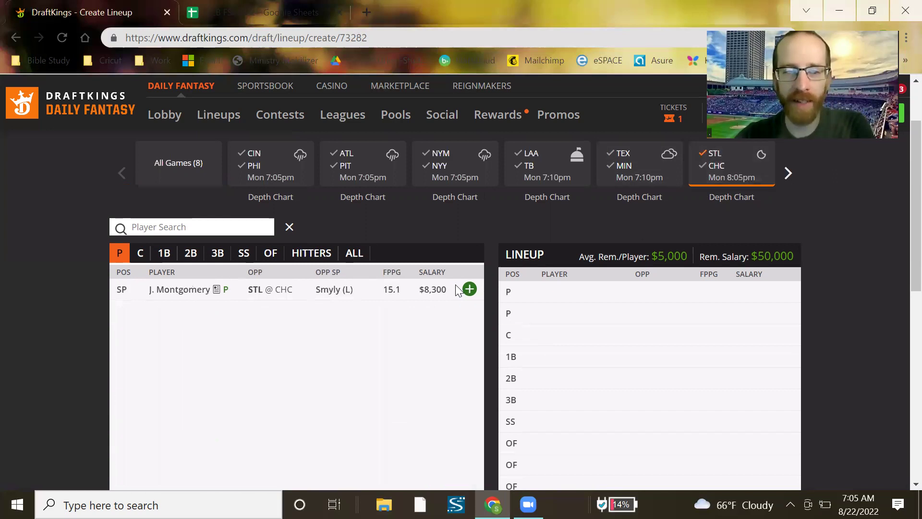
left_click(316, 254)
scroll(519, 313, "down", 1)
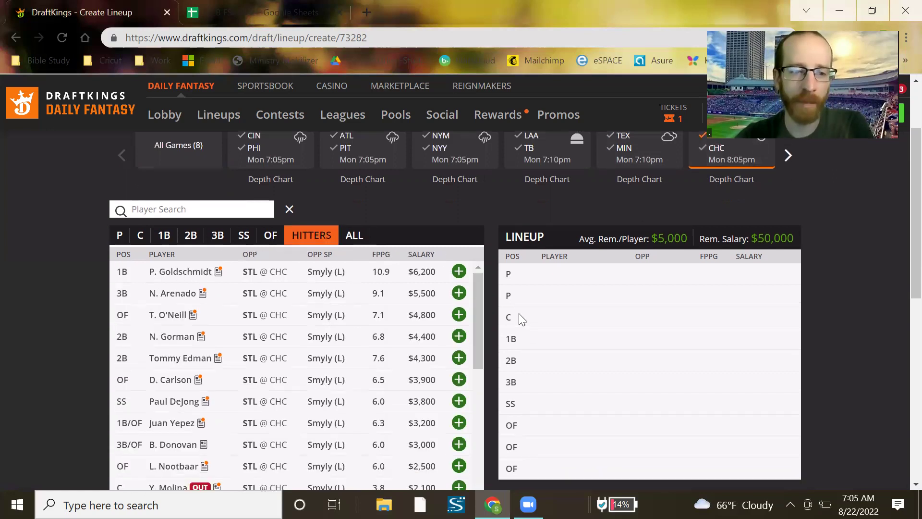
scroll(480, 284, "down", 1)
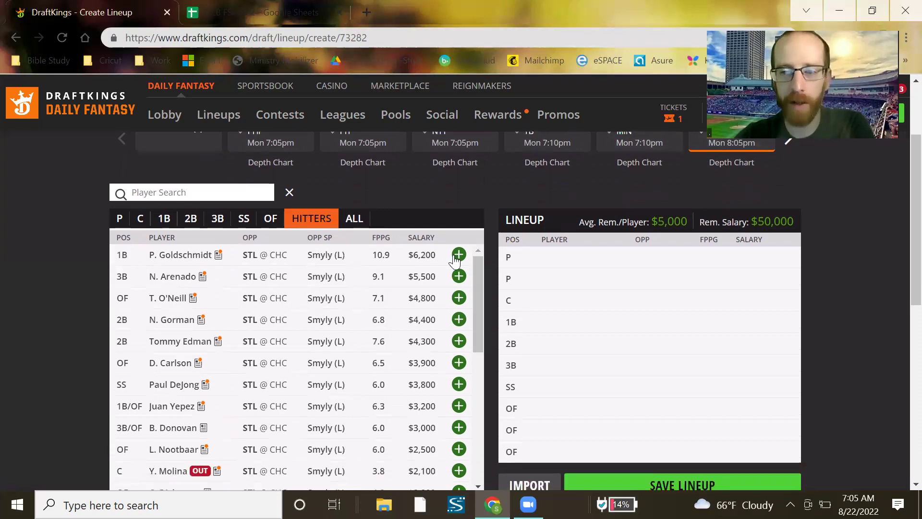
Add P. Goldschmidt to the lineup at first base, and remove him again
left_click(458, 255)
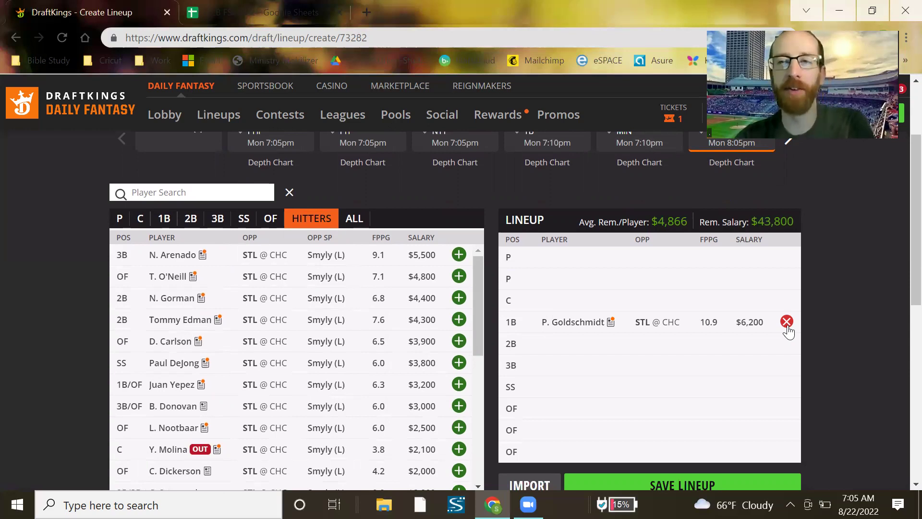
left_click(787, 321)
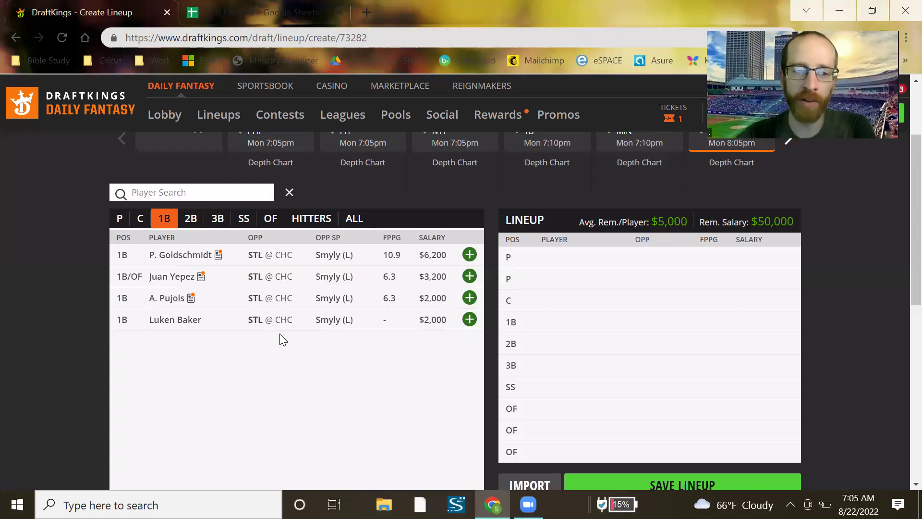
Add A. Pujols at first base, and fill the pitcher spots with M. Scherzer and E. Cabrera from the all-games list
left_click(470, 298)
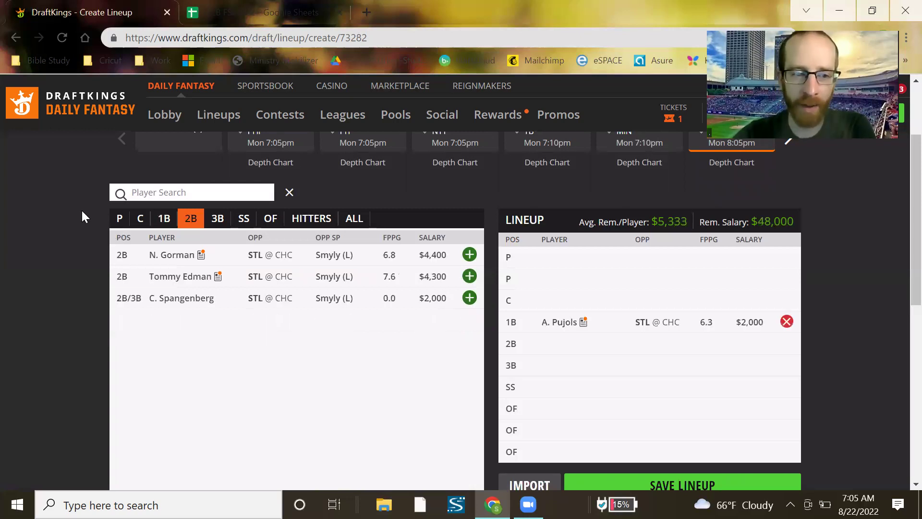
left_click(113, 219)
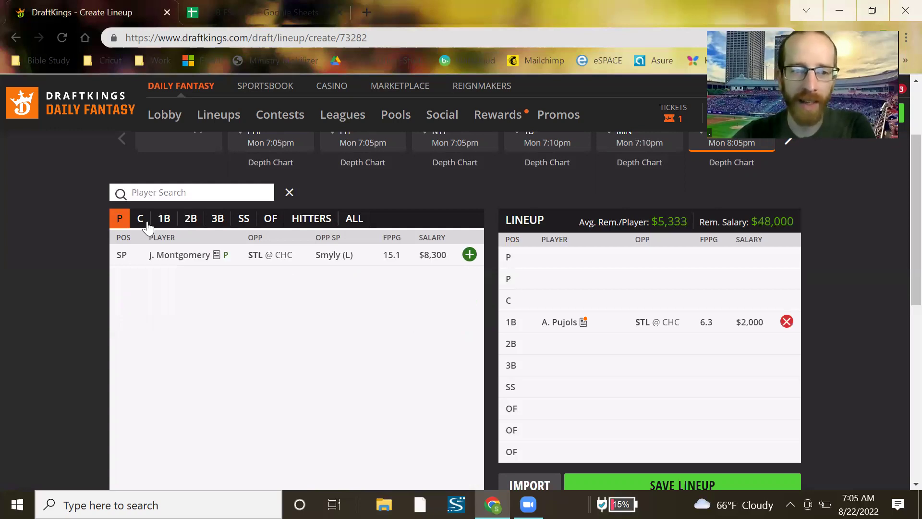
left_click(200, 151)
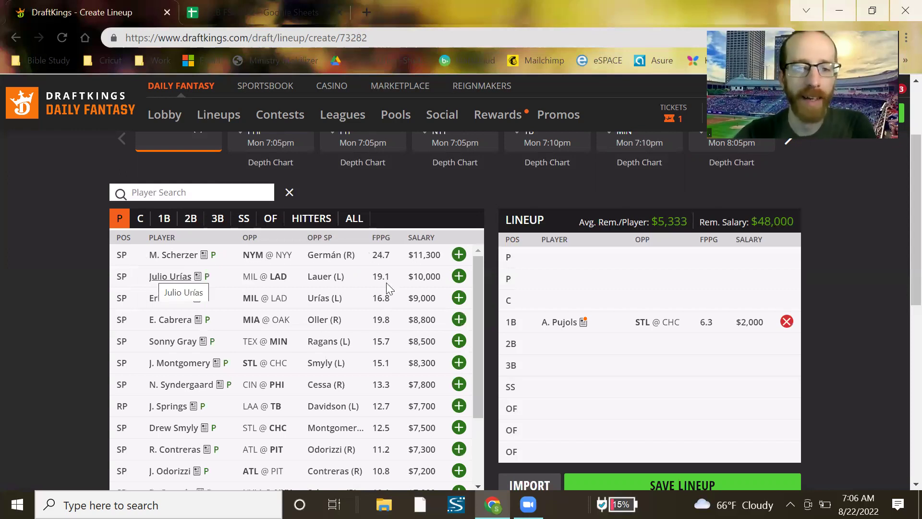
left_click(459, 254)
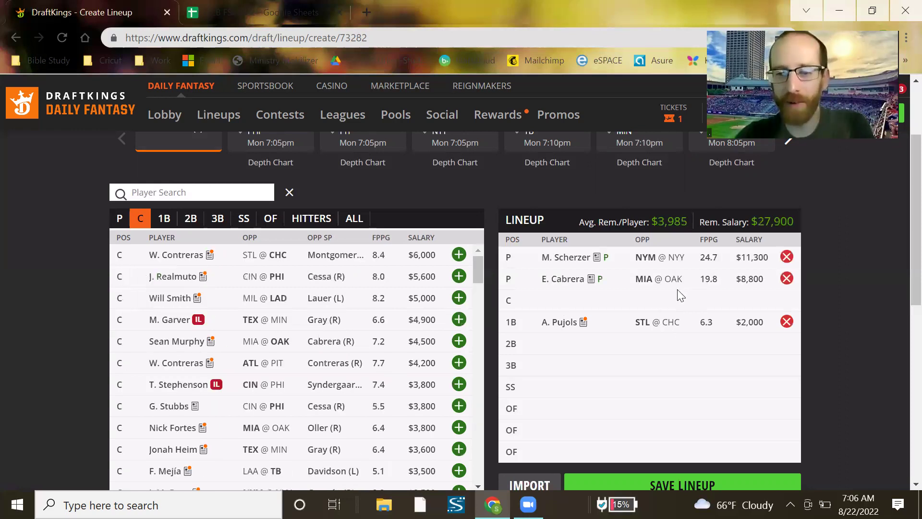
Filter the player pool to STL hitters, and add N. Arenado, T. O'Neill and Paul DeJong to the lineup
scroll(604, 252, "down", 1)
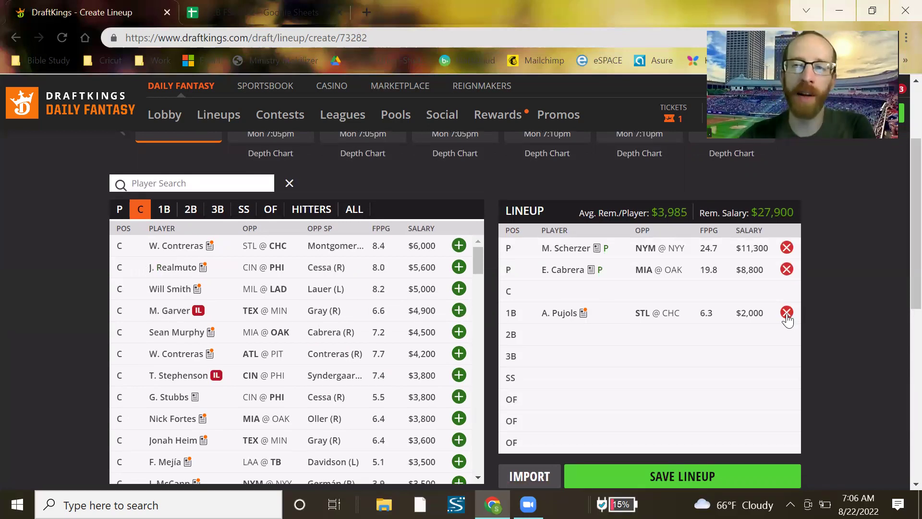
scroll(696, 125, "up", 2)
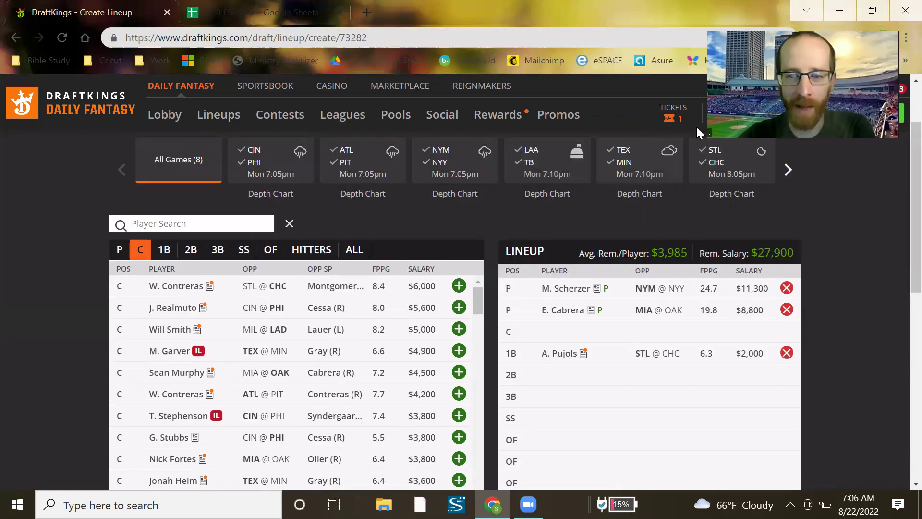
left_click(300, 252)
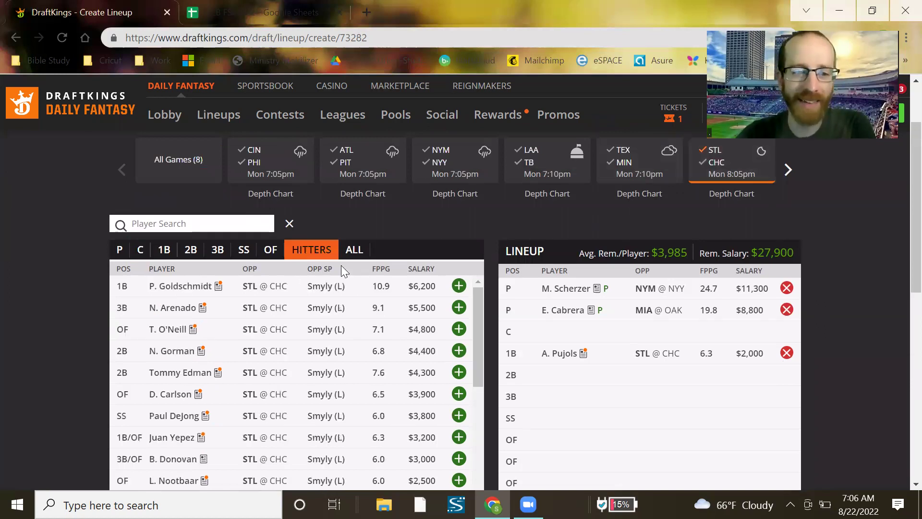
left_click(459, 308)
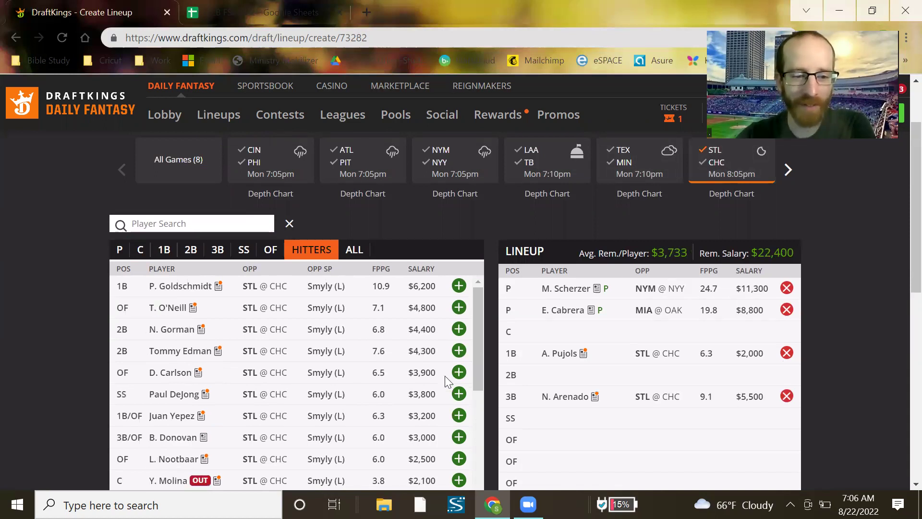
left_click(459, 308)
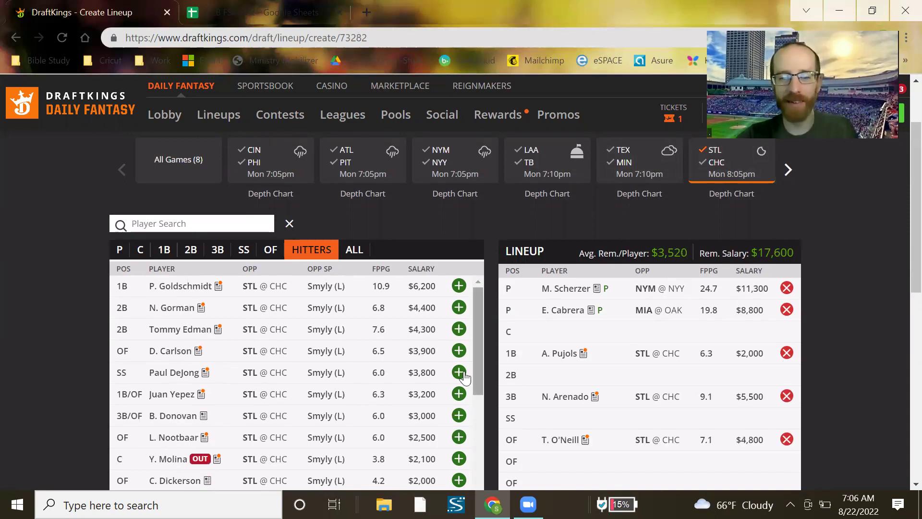
left_click(460, 373)
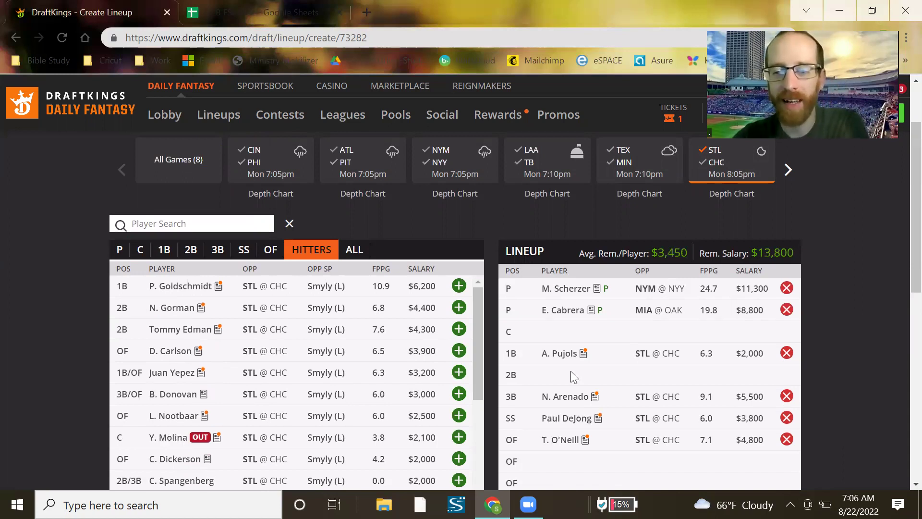
Replace A. Pujols with P. Goldschmidt at first base, and clear the whole lineup
scroll(570, 371, "down", 1)
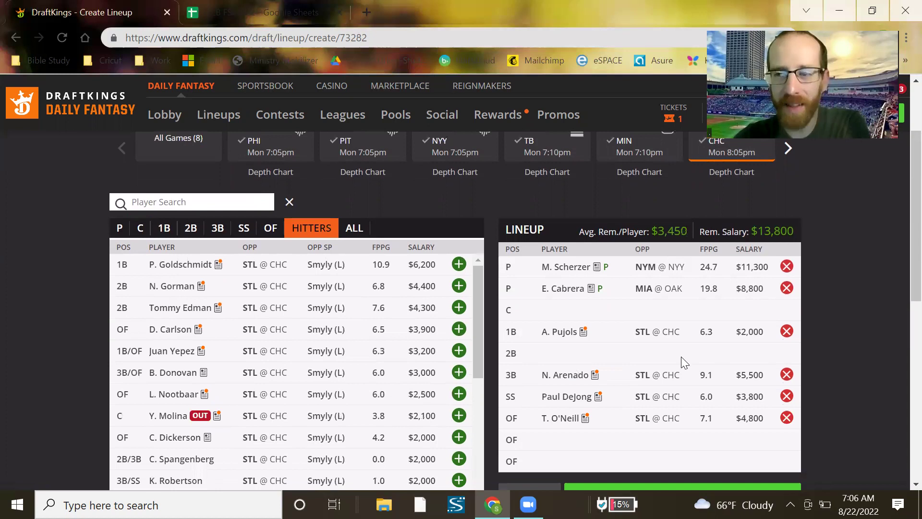
scroll(681, 356, "down", 1)
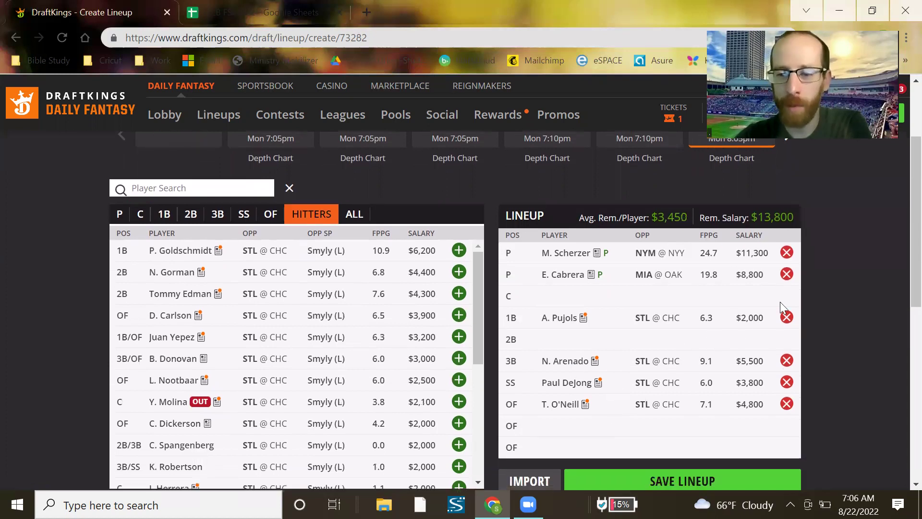
left_click(787, 317)
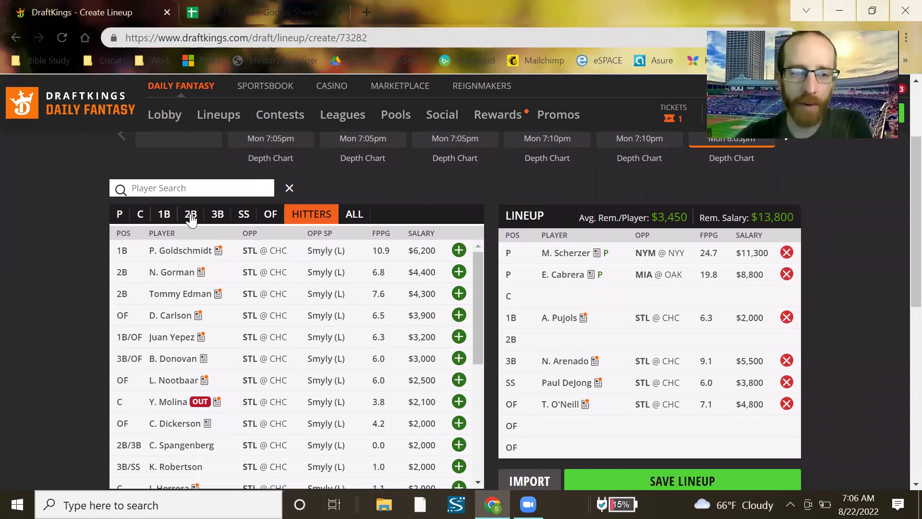
left_click(469, 251)
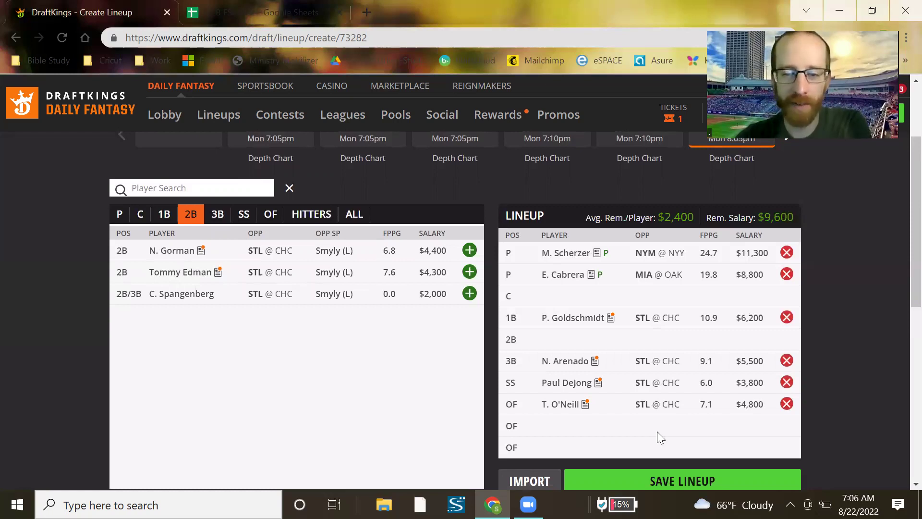
scroll(523, 453, "down", 1)
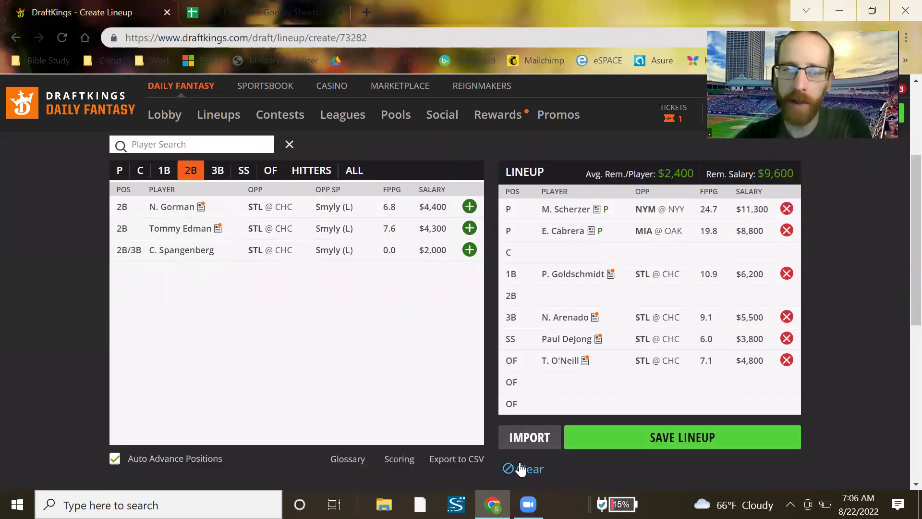
left_click(520, 468)
Switch to the MLB FSI 2022 sheet, and select STL, PHI and MIN in the Top team column
key("ctrl+Tab")
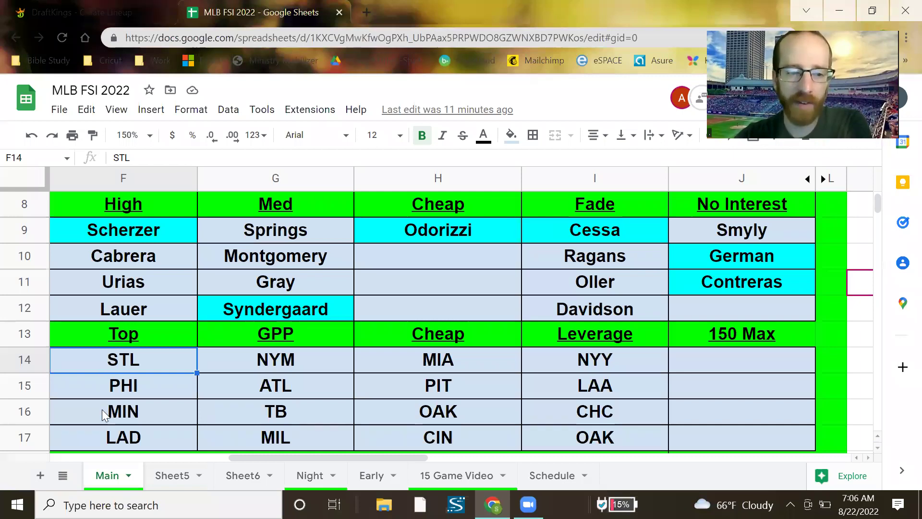
left_click(118, 382)
key("Up")
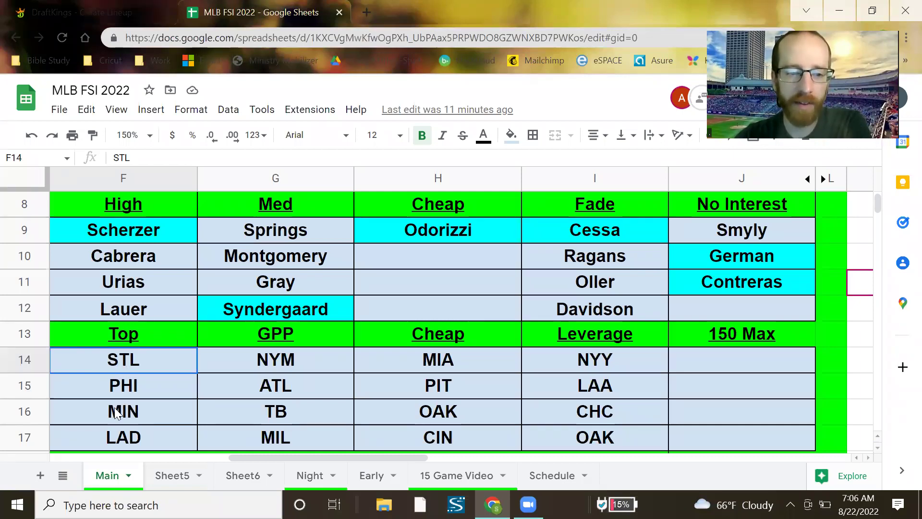
left_click(115, 412, "shift")
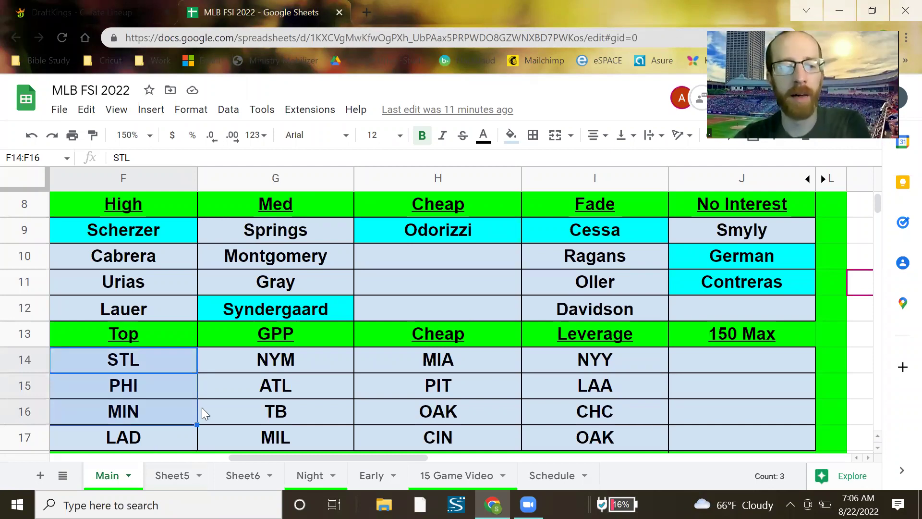
Return to DraftKings, filter the player pool to PHI hitters, and try Alec Bohm at third base
left_click(153, 6)
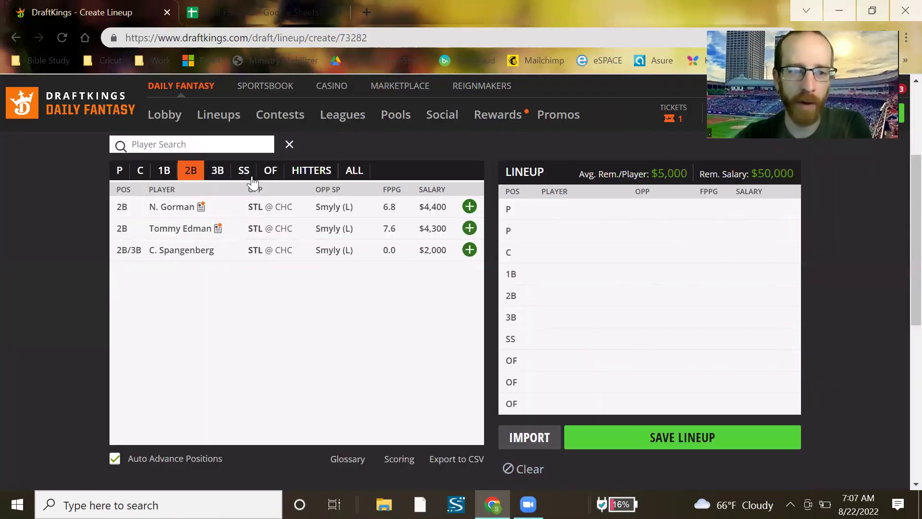
scroll(252, 183, "up", 1)
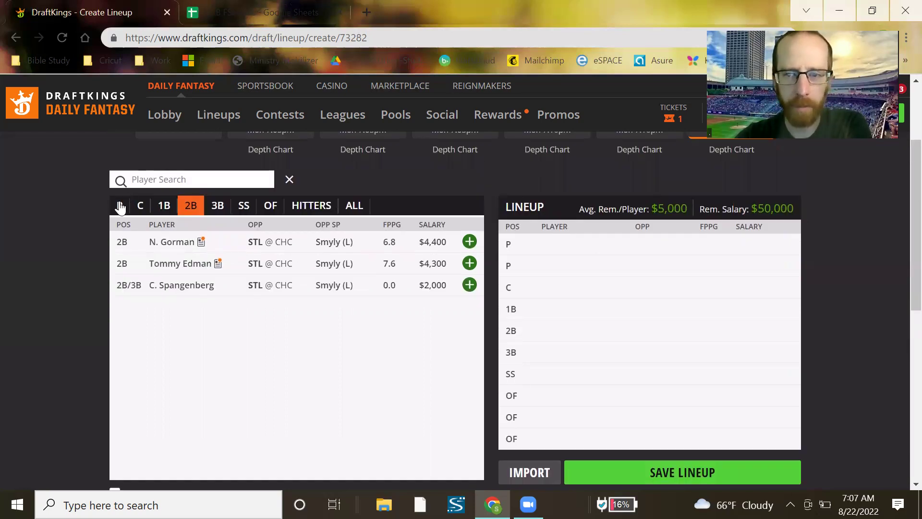
left_click(120, 206)
scroll(655, 181, "up", 1)
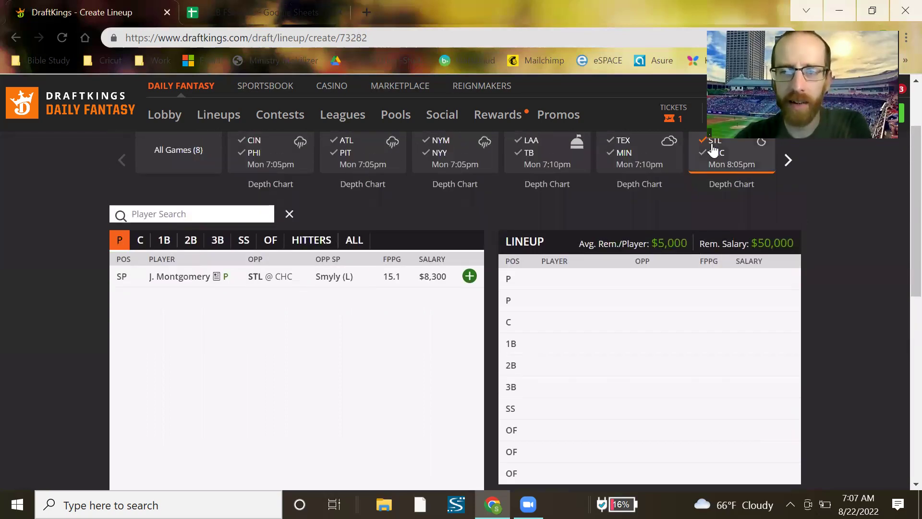
left_click(248, 157)
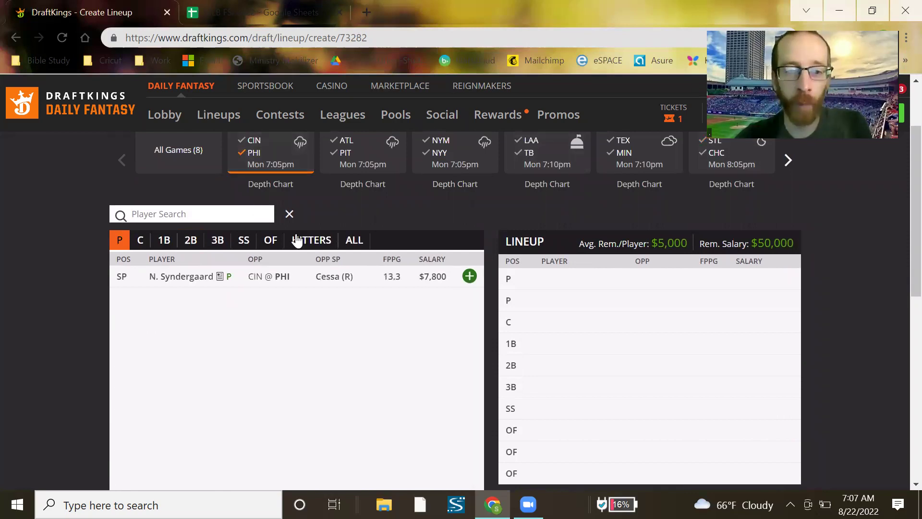
left_click(331, 243)
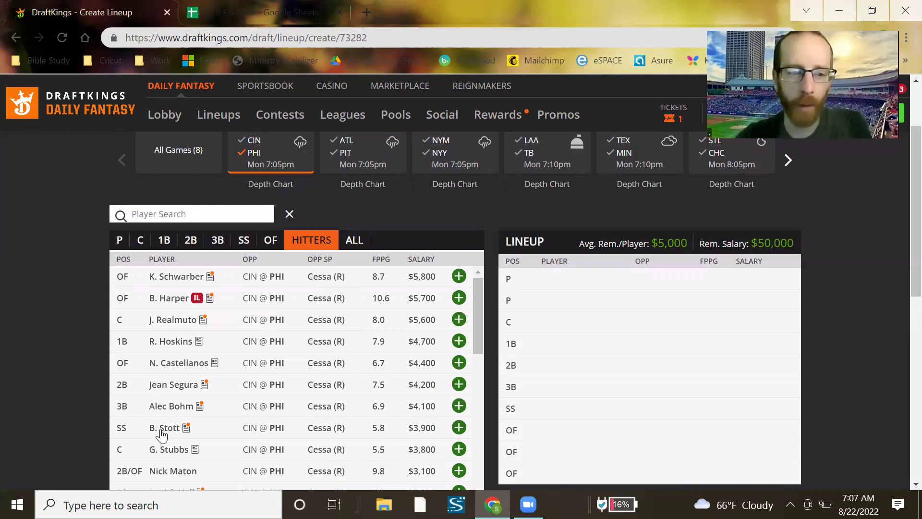
left_click(460, 406)
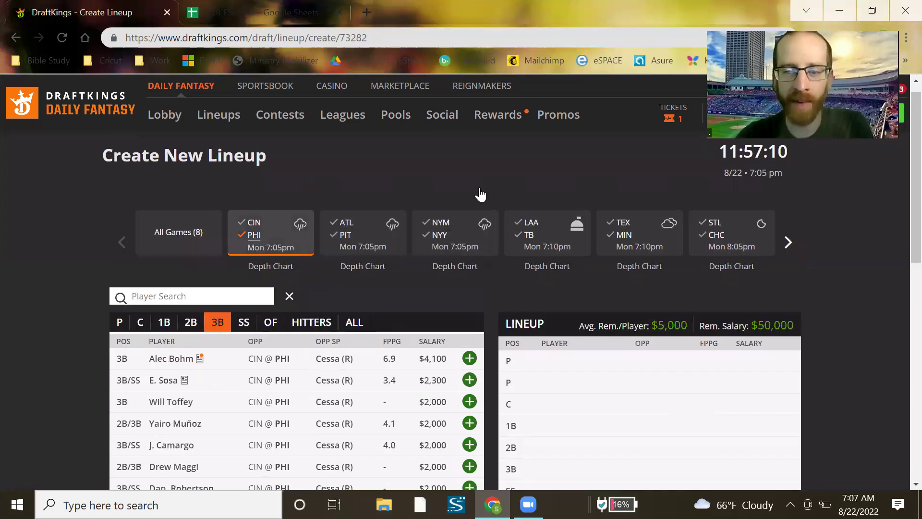
Filter the player pool to MIN hitters, and add G. Sánchez to the lineup at catcher
left_click(611, 238)
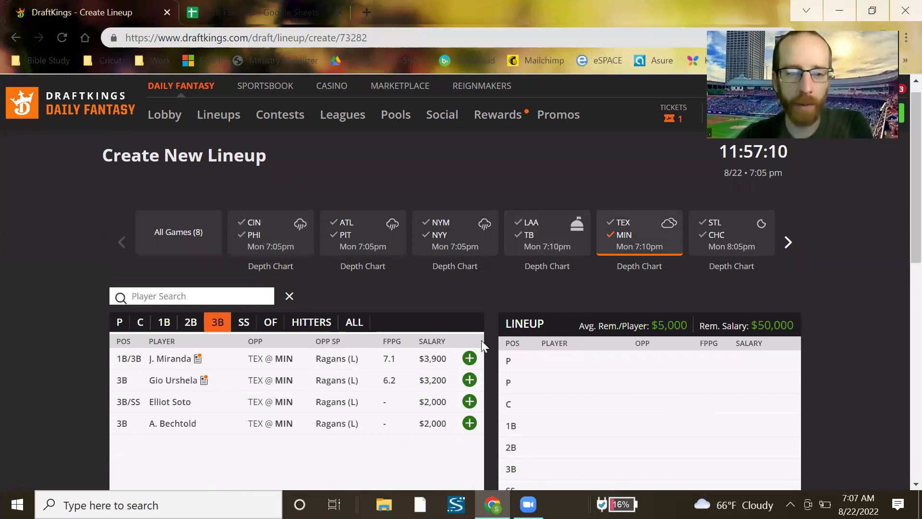
scroll(219, 249, "down", 2)
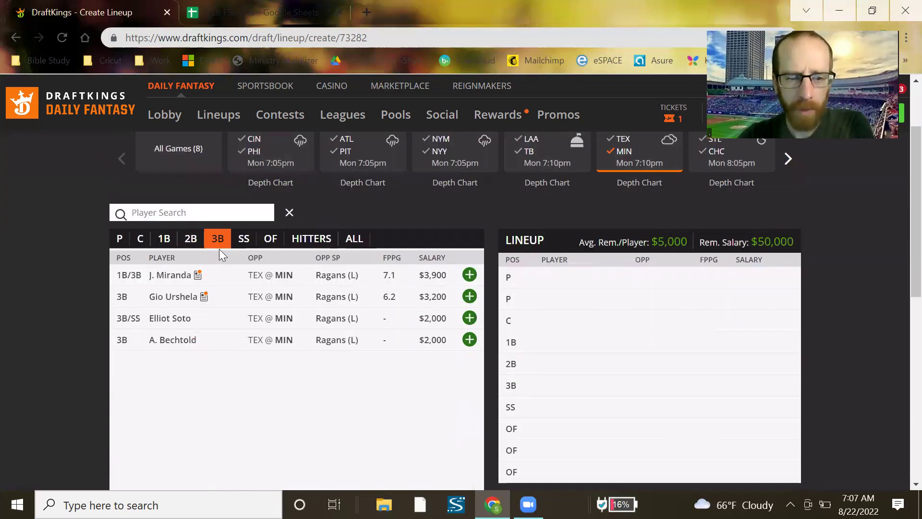
left_click(317, 242)
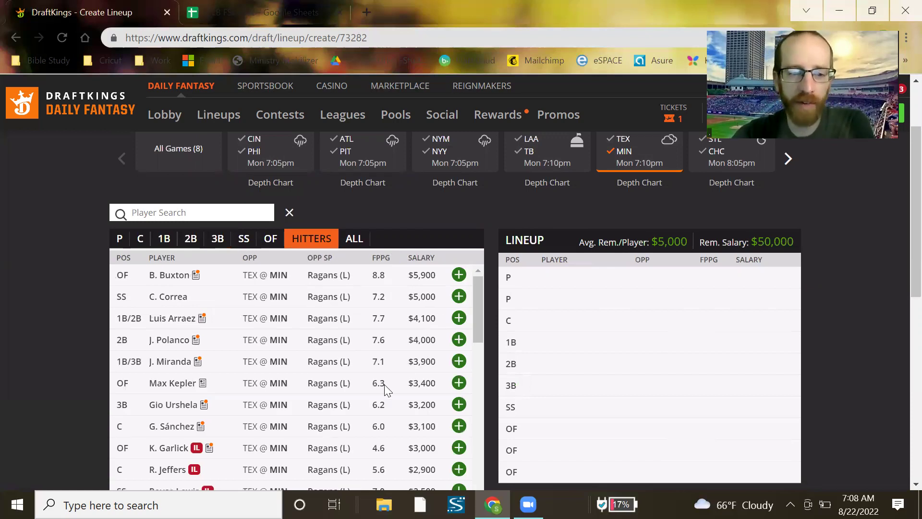
scroll(485, 368, "down", 1)
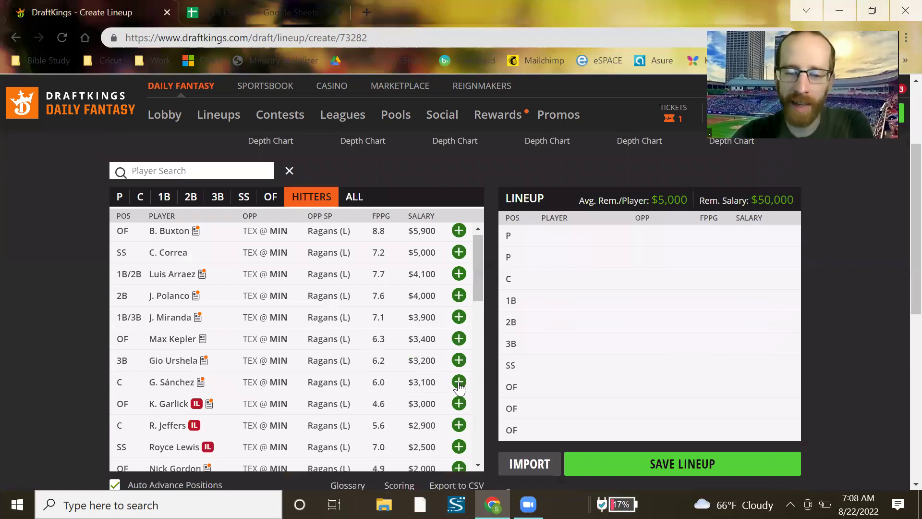
left_click(459, 382)
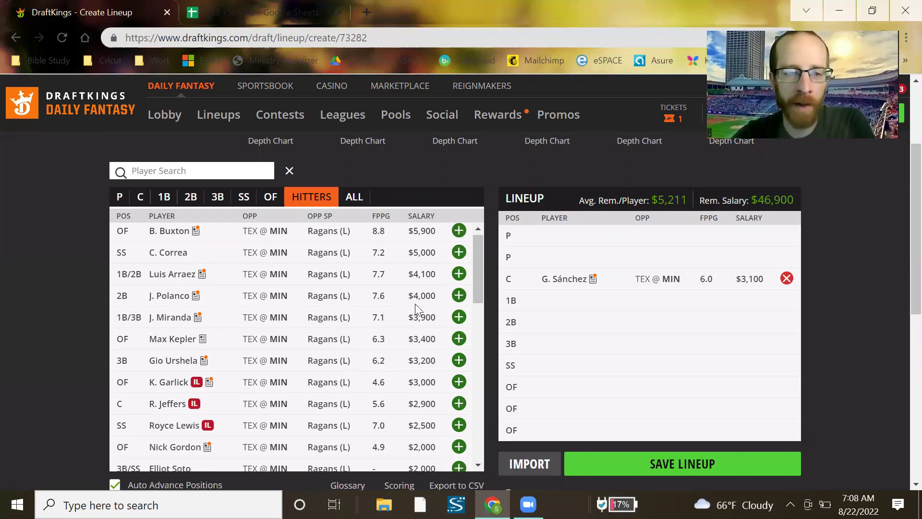
Add MIN hitters J. Miranda at third base, B. Buxton in the outfield and C. Correa at shortstop
left_click(218, 202)
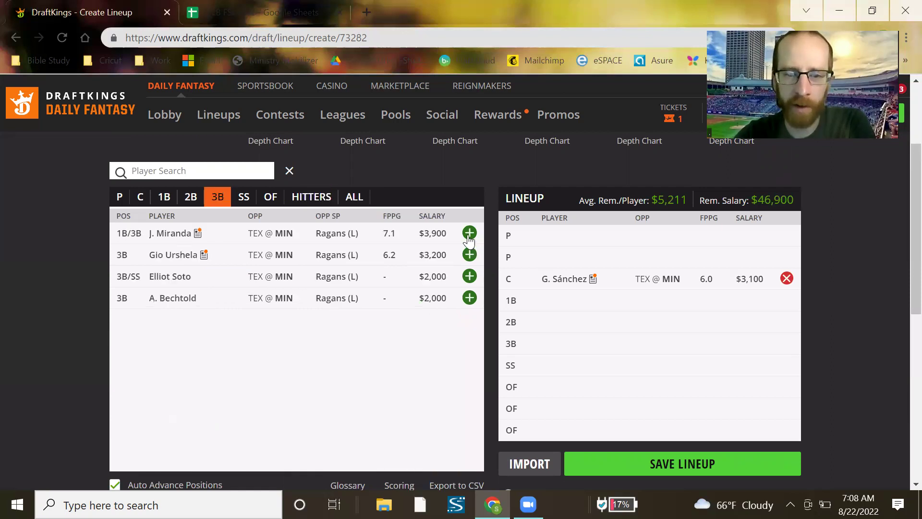
left_click(468, 236)
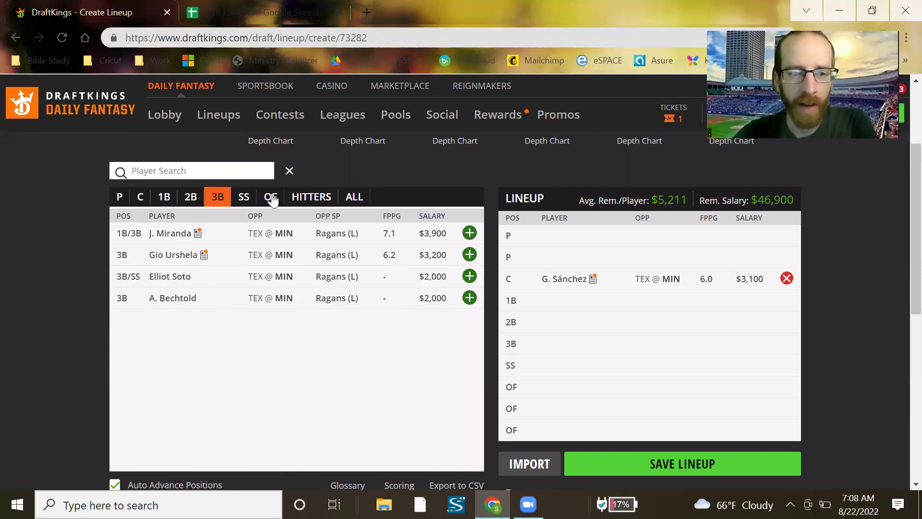
left_click(308, 197)
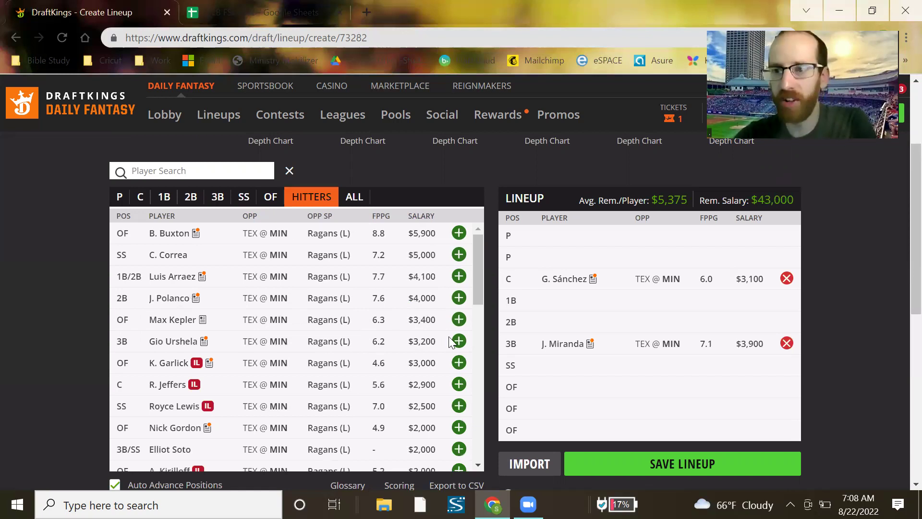
left_click(460, 233)
left_click(460, 234)
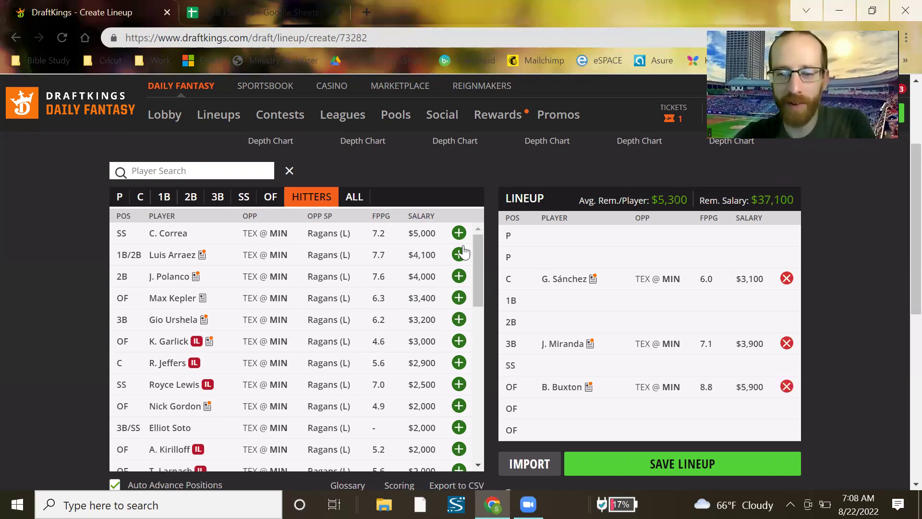
Switch the player pool from MIN hitters to the pitchers of all games
left_click(117, 197)
scroll(185, 149, "up", 1)
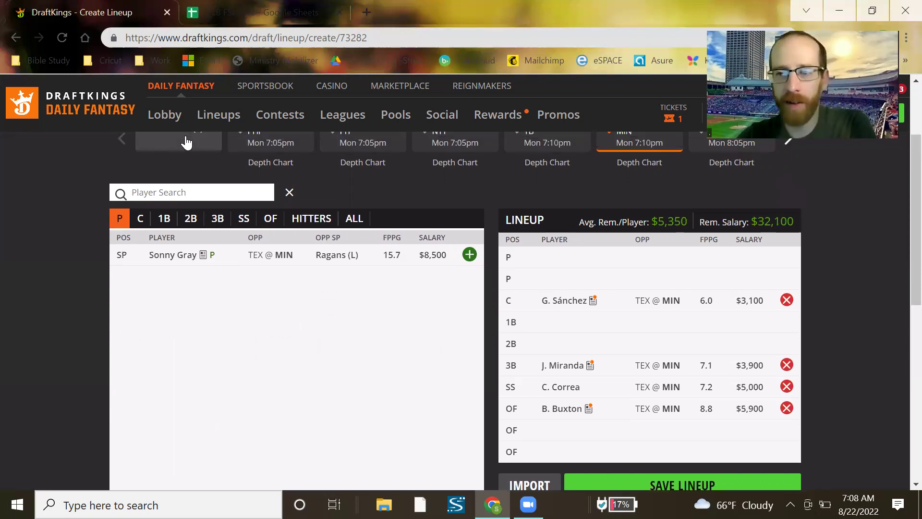
left_click(191, 153)
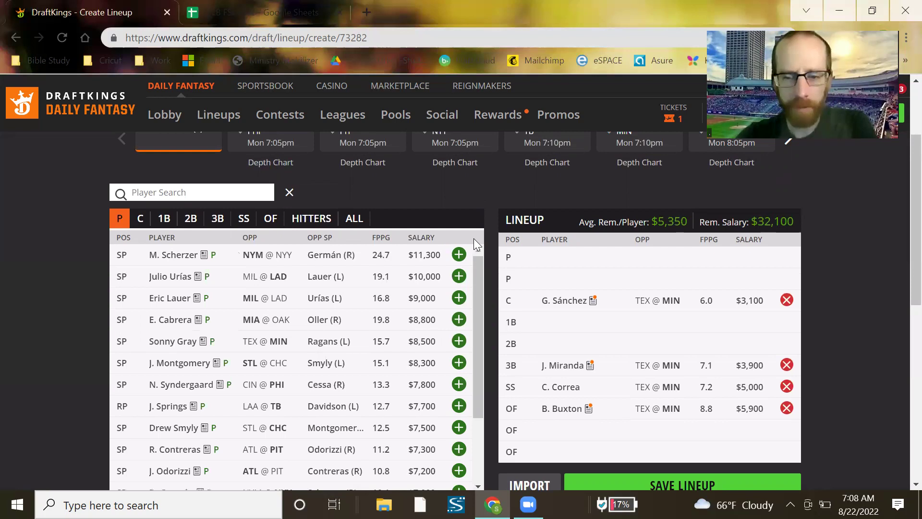
Switch to the MLB FSI 2022 sheet, and select NYM in the GPP column and German in the No Interest column
left_click(297, 6)
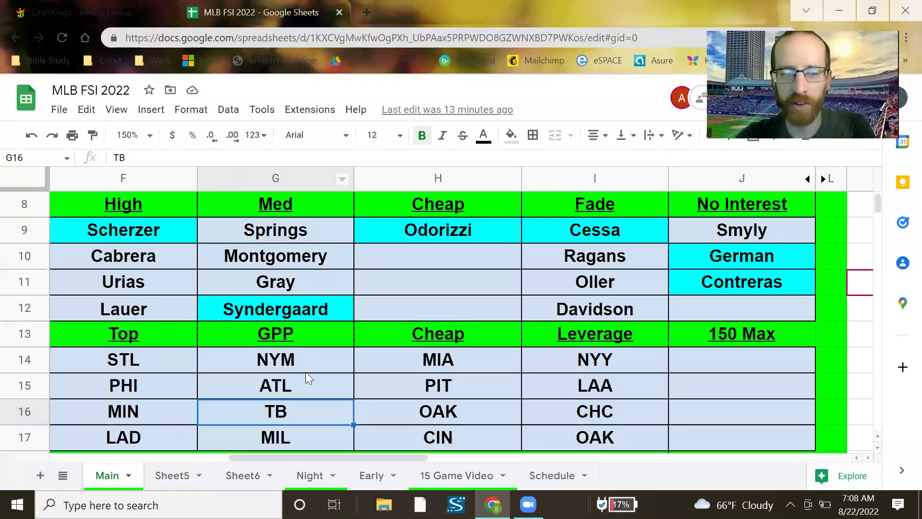
left_click(318, 364)
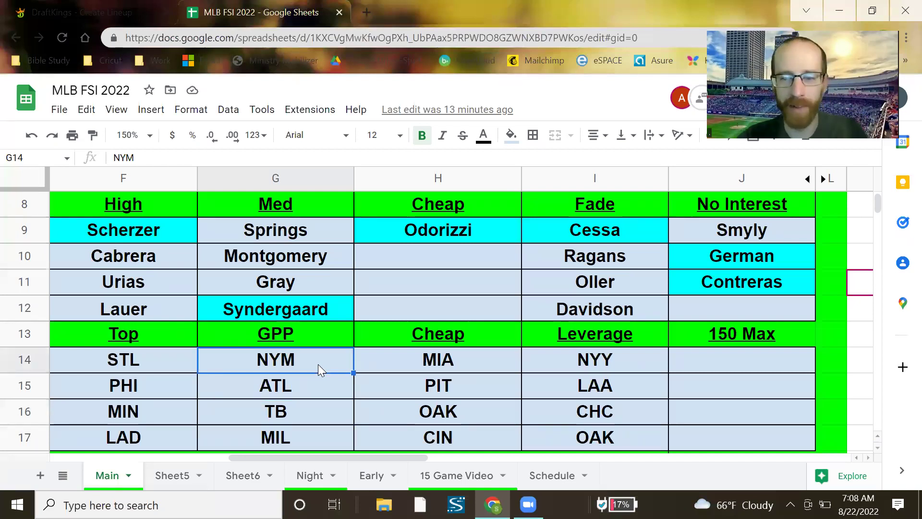
left_click(776, 258)
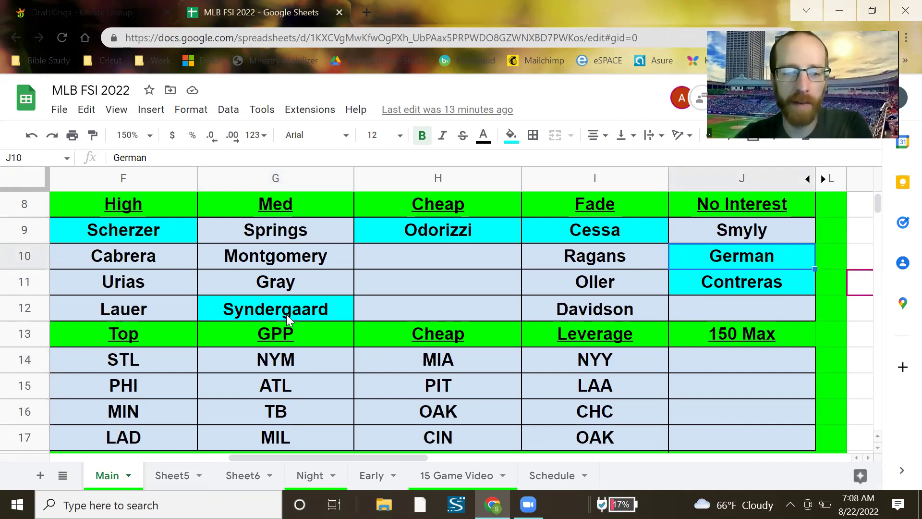
Compare the DraftKings pitcher pool with the pitcher tiers in the MLB FSI 2022 sheet
left_click(147, 7)
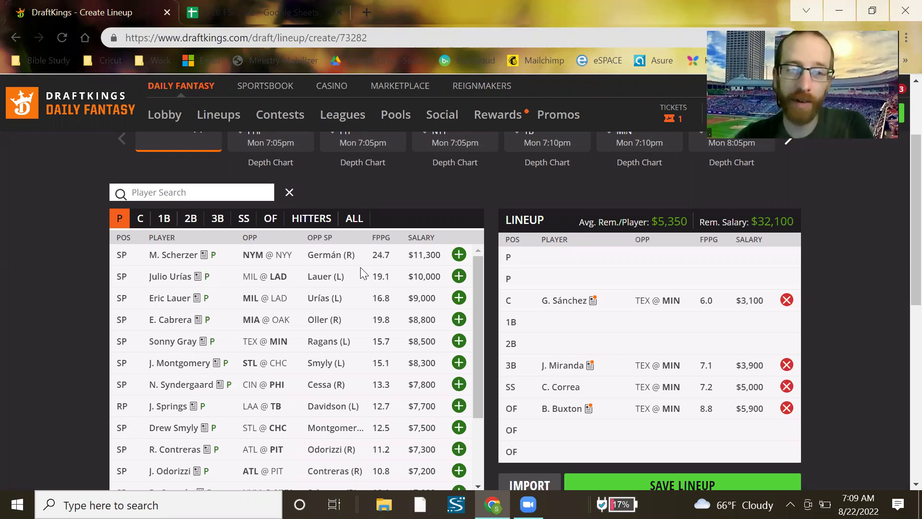
left_click(269, 7)
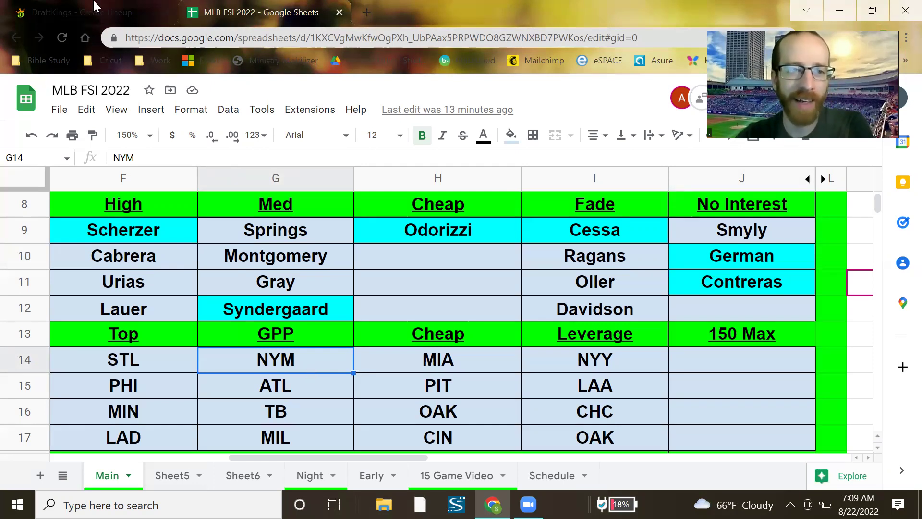
key("ctrl+shift+Tab")
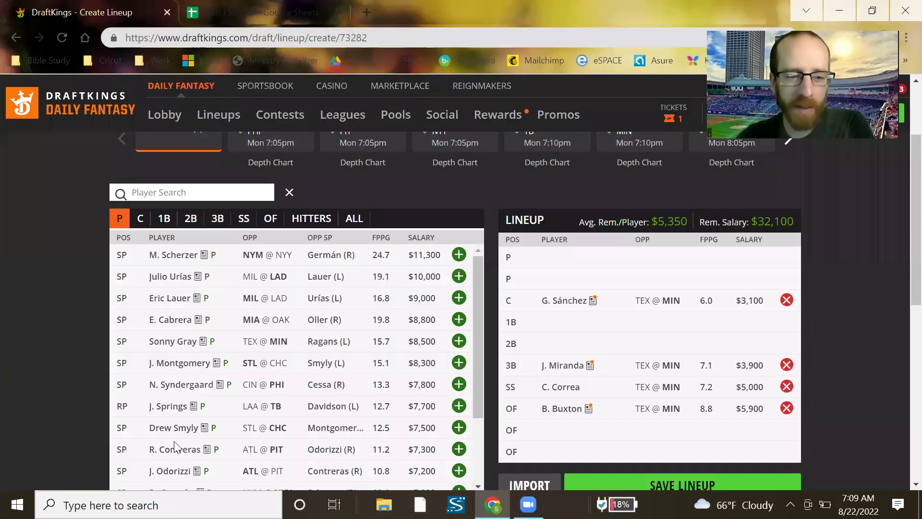
Switch to the MLB FSI 2022 sheet, and select ATL in the GPP column and MIA in the Cheap column
left_click(335, 6)
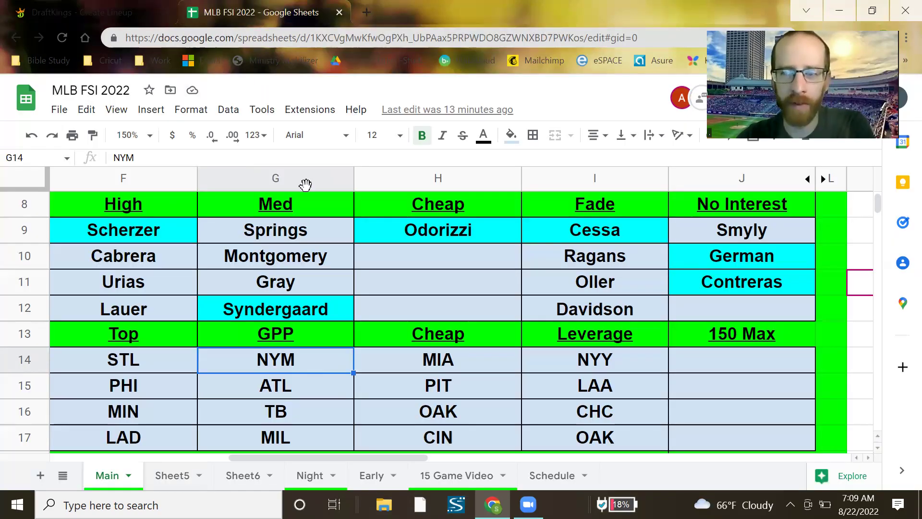
left_click(304, 390)
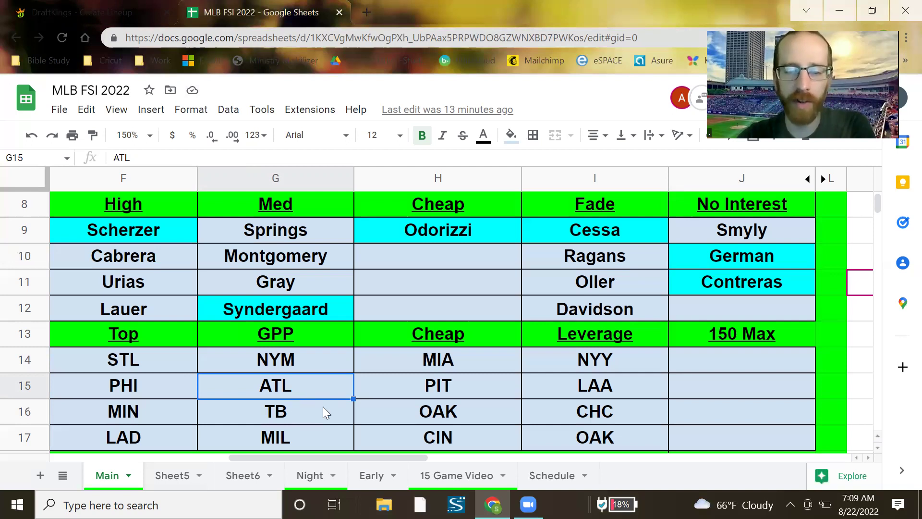
left_click(425, 365)
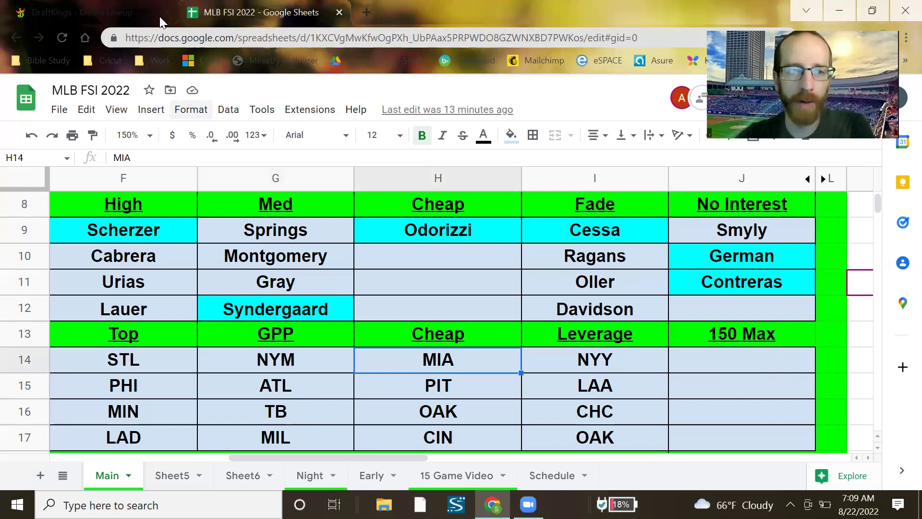
Return to DraftKings, filter the player pool to MIA, and clear all MIN hitters from the lineup
key("ctrl+Tab")
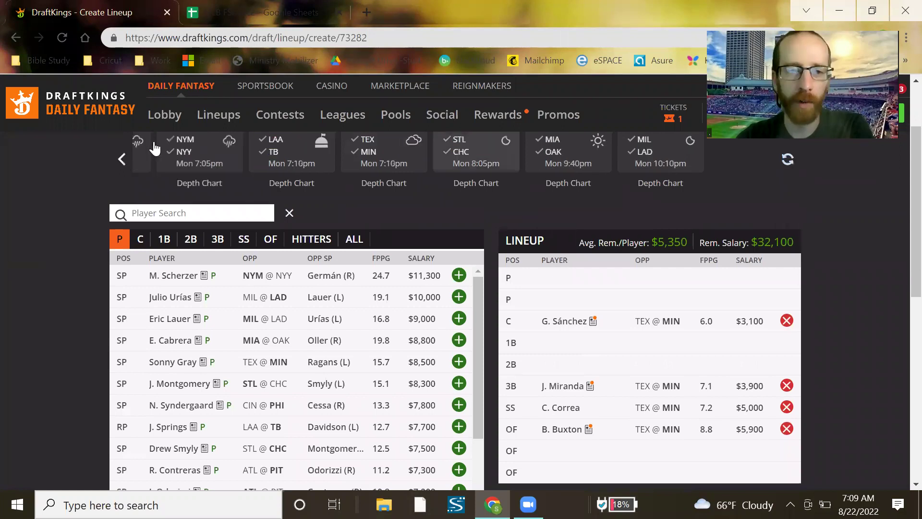
scroll(155, 148, "right", 5)
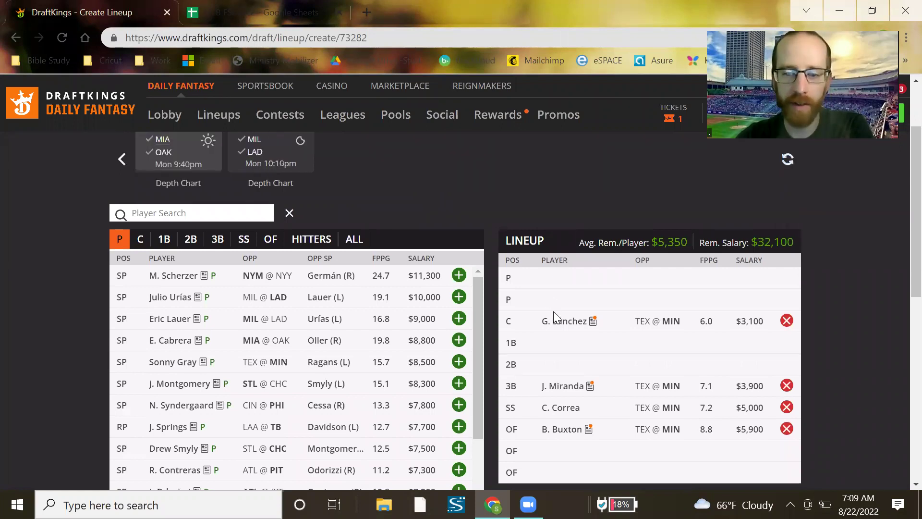
scroll(531, 456, "down", 2)
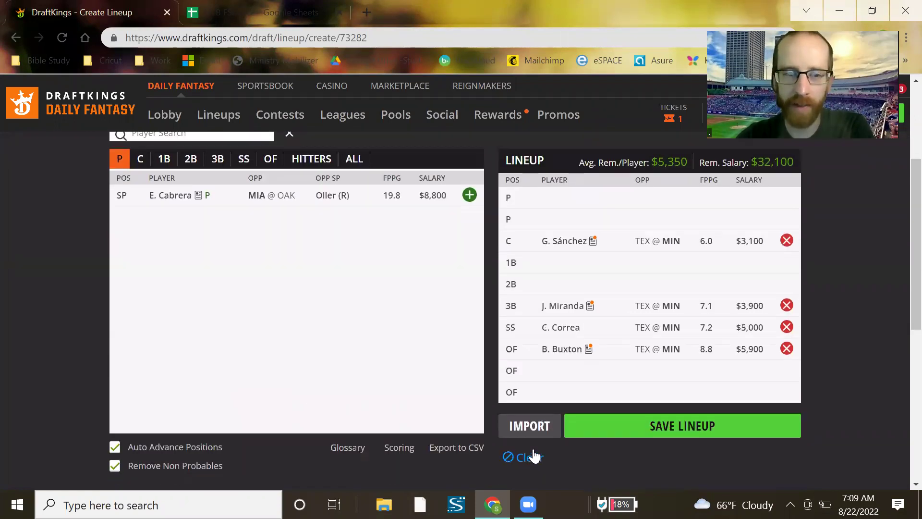
left_click(534, 457)
scroll(197, 277, "up", 2)
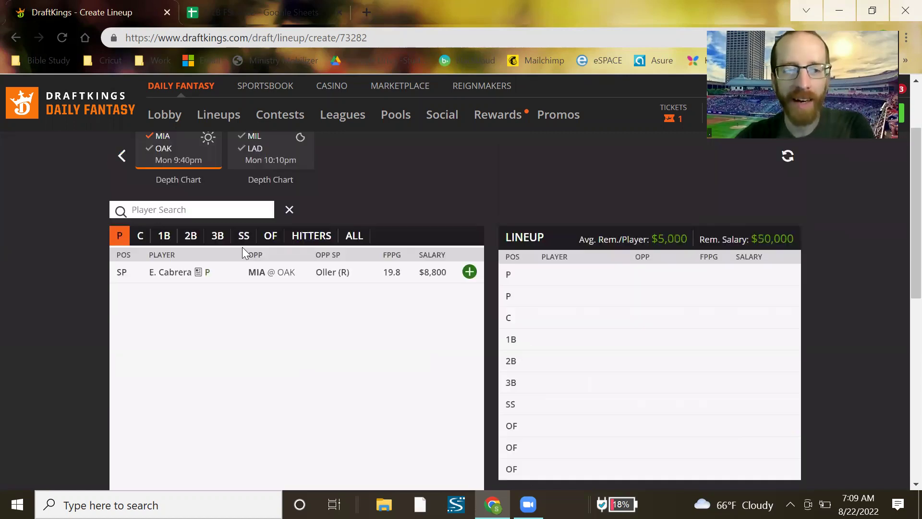
List the MIA hitters, and add JJ Bleday to the lineup in the outfield
left_click(318, 236)
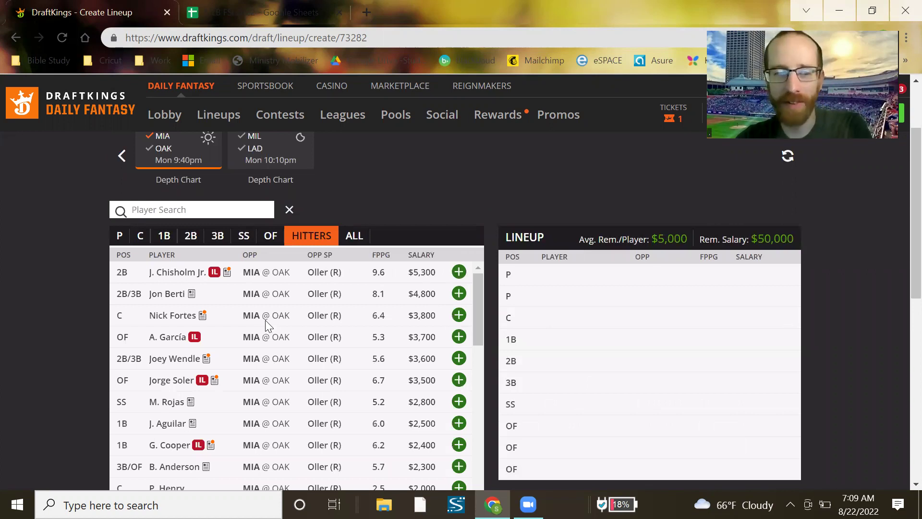
scroll(490, 326, "down", 1)
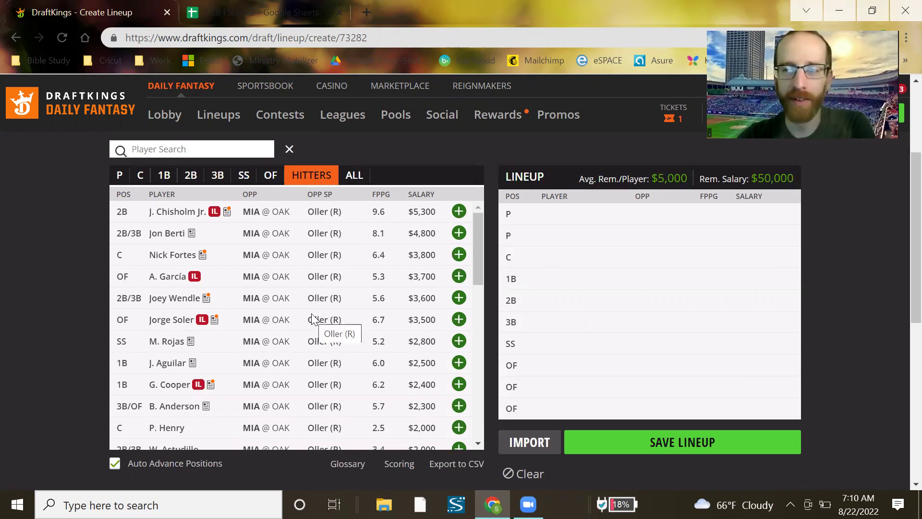
scroll(312, 318, "down", 1)
scroll(312, 318, "down", 2)
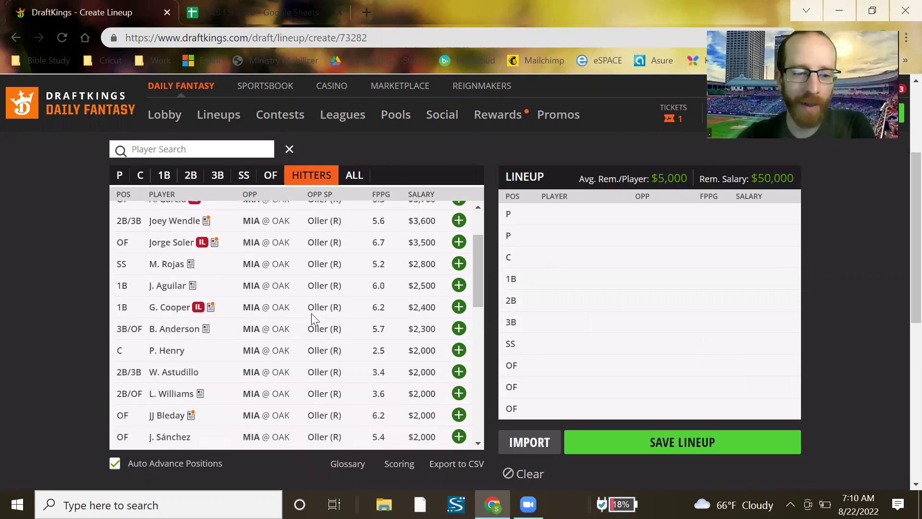
scroll(311, 313, "down", 2)
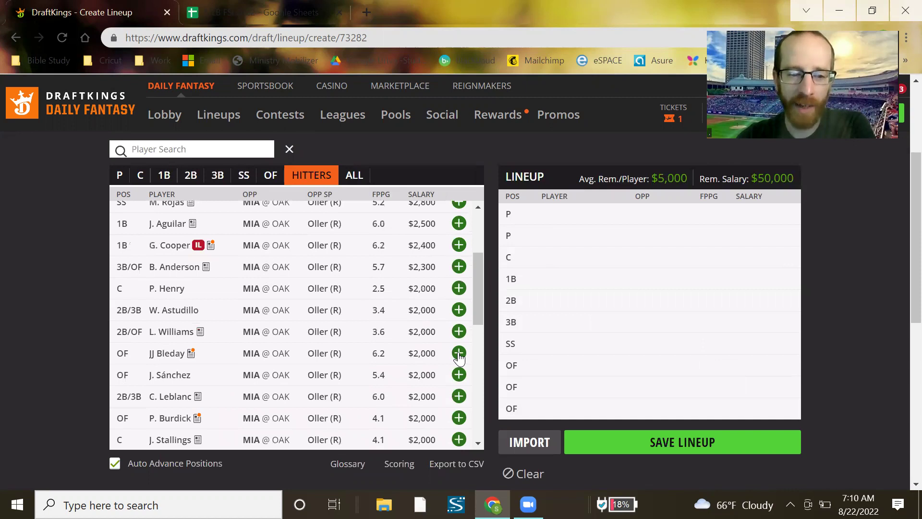
left_click(459, 354)
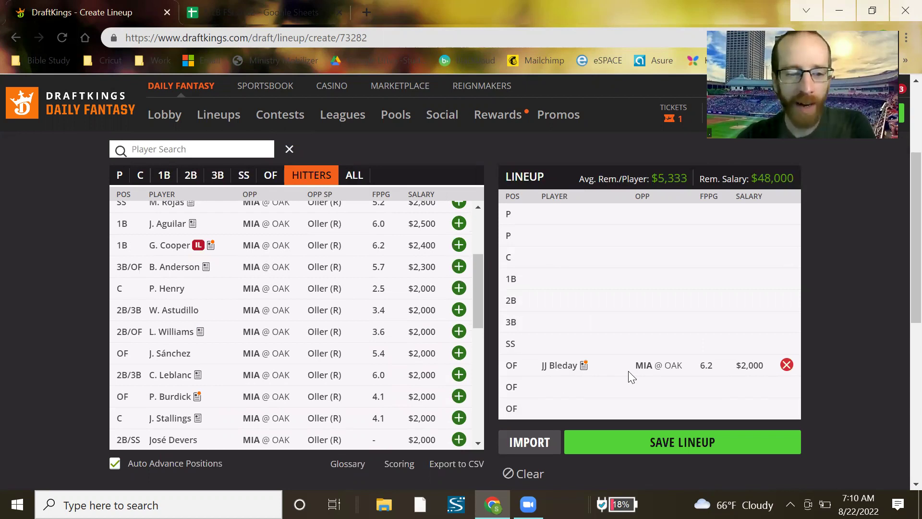
Review JJ Bleday's batting statistics and latest news on his player card, and close it
left_click(553, 367)
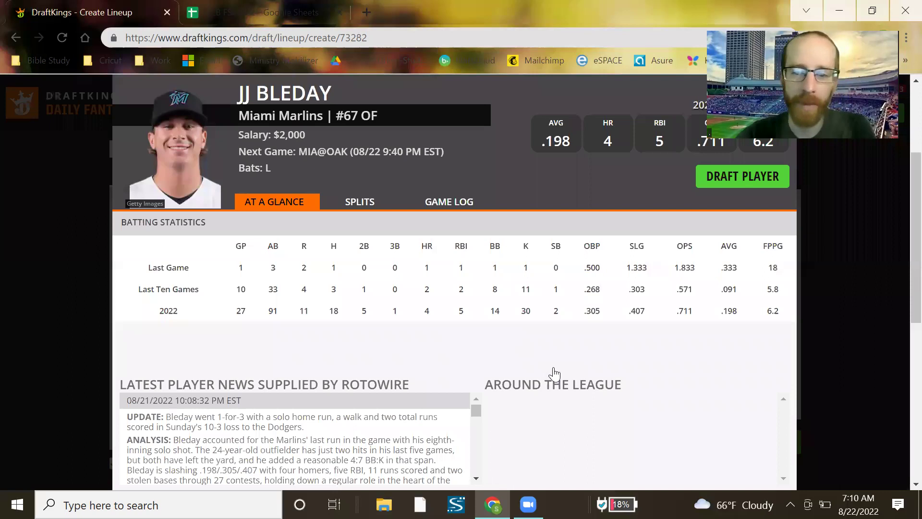
key("Escape")
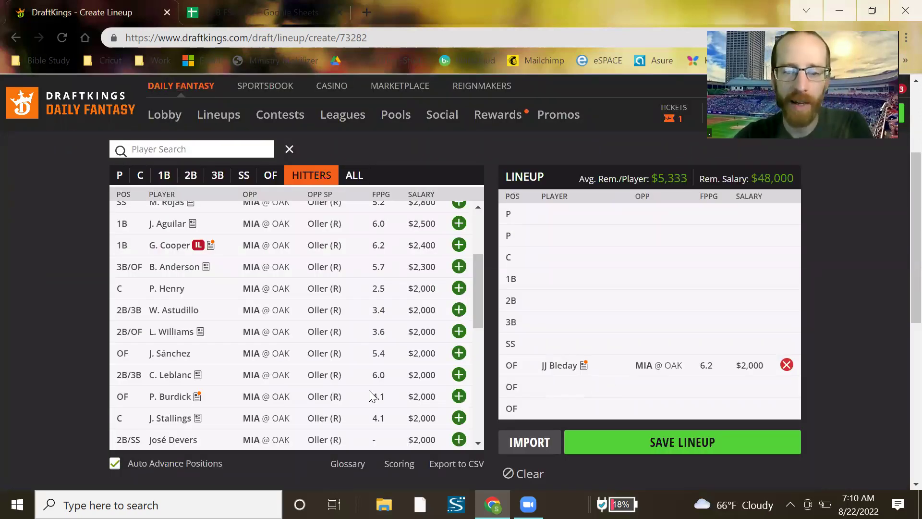
scroll(370, 394, "up", 3)
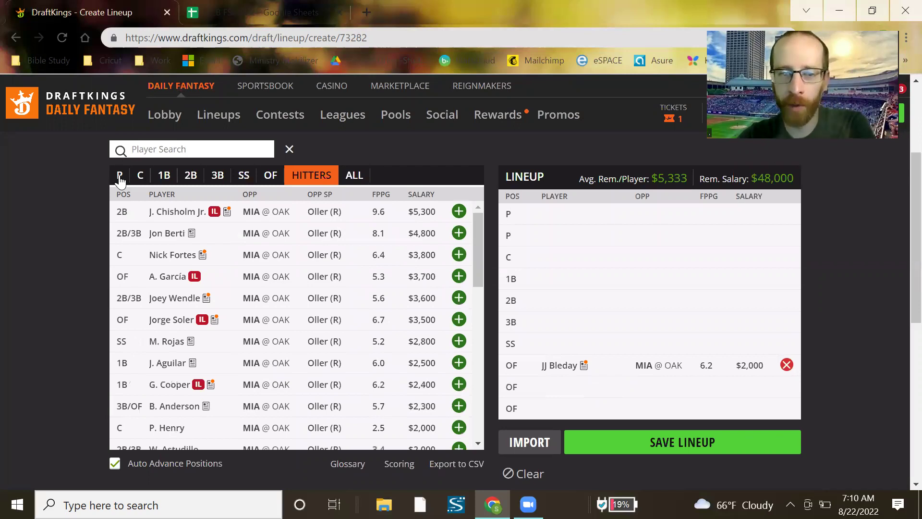
Switch the player pool to pitchers, and widen the MIA filter to all games
left_click(119, 176)
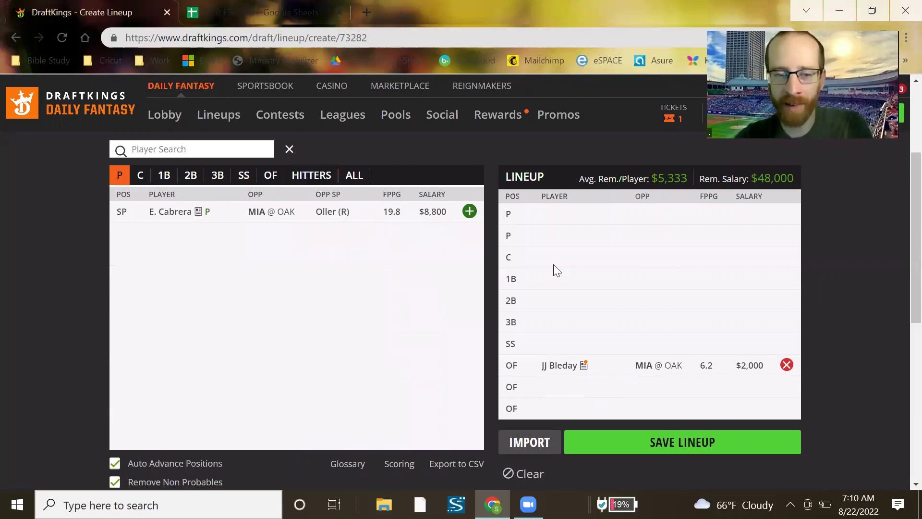
scroll(553, 264, "up", 1)
scroll(154, 144, "up", 1)
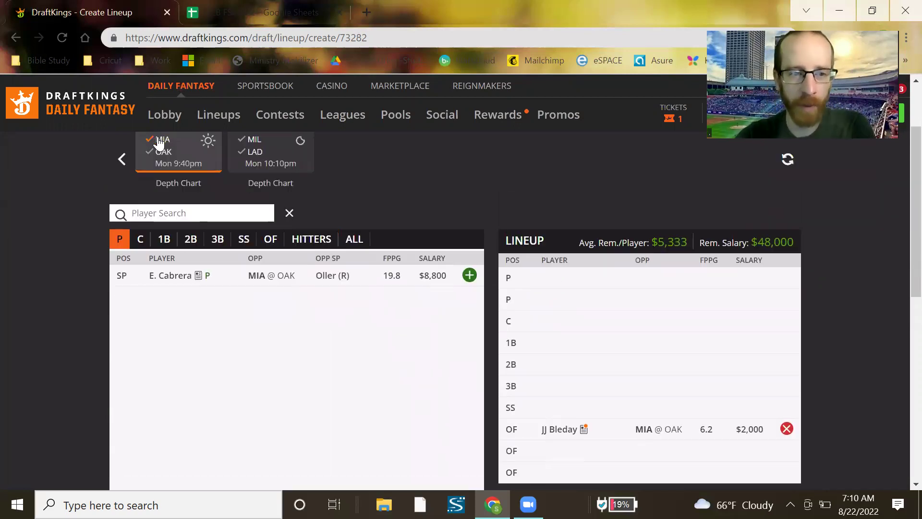
left_click(123, 159)
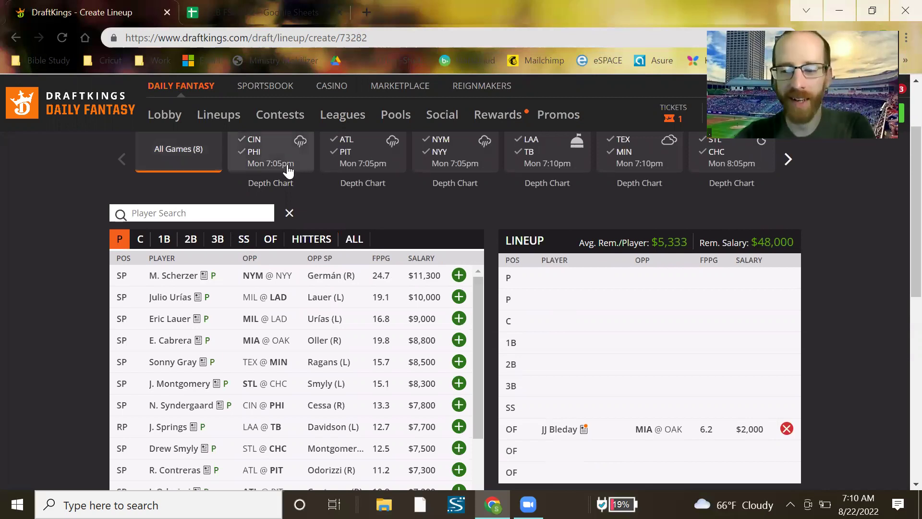
Switch to the MLB FSI 2022 sheet, and select STL in the Top team column
left_click(276, 6)
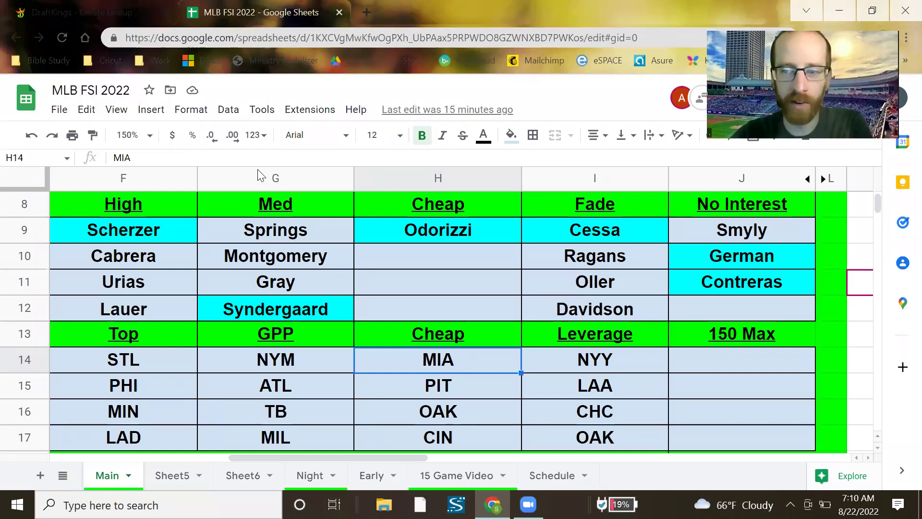
left_click(181, 352)
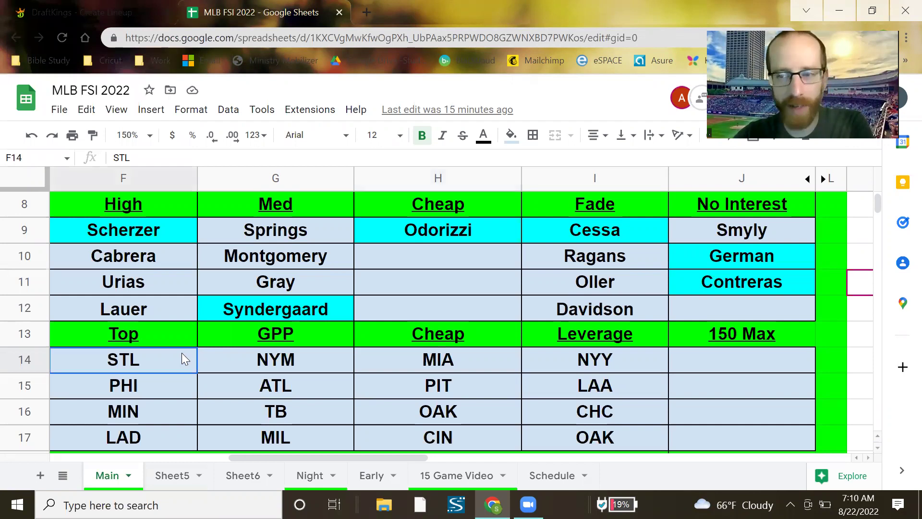